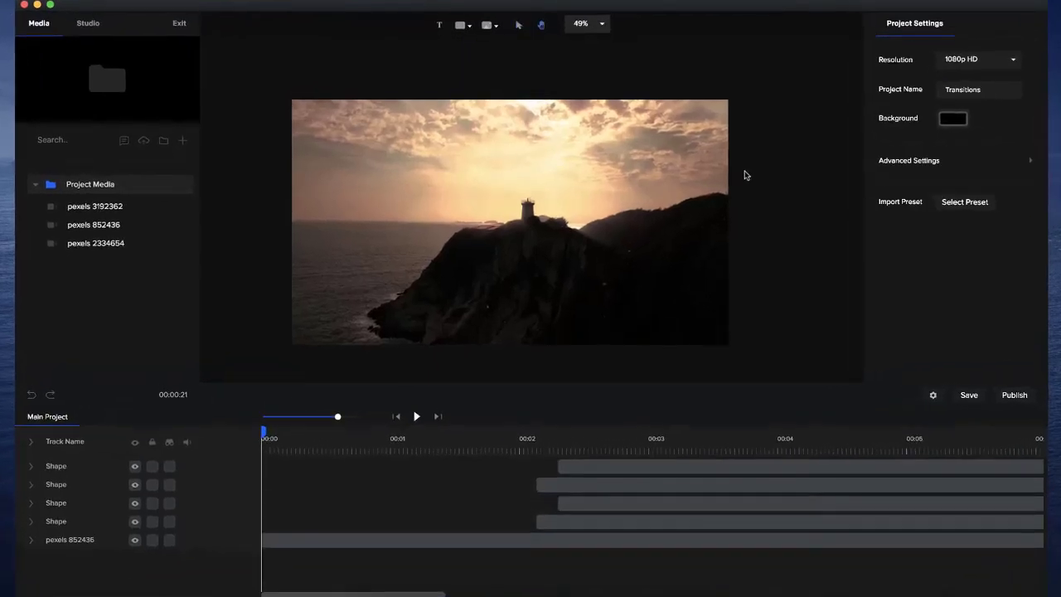
Play and scrub through the existing shape transition to review it
{"action": "key", "text": "space"}
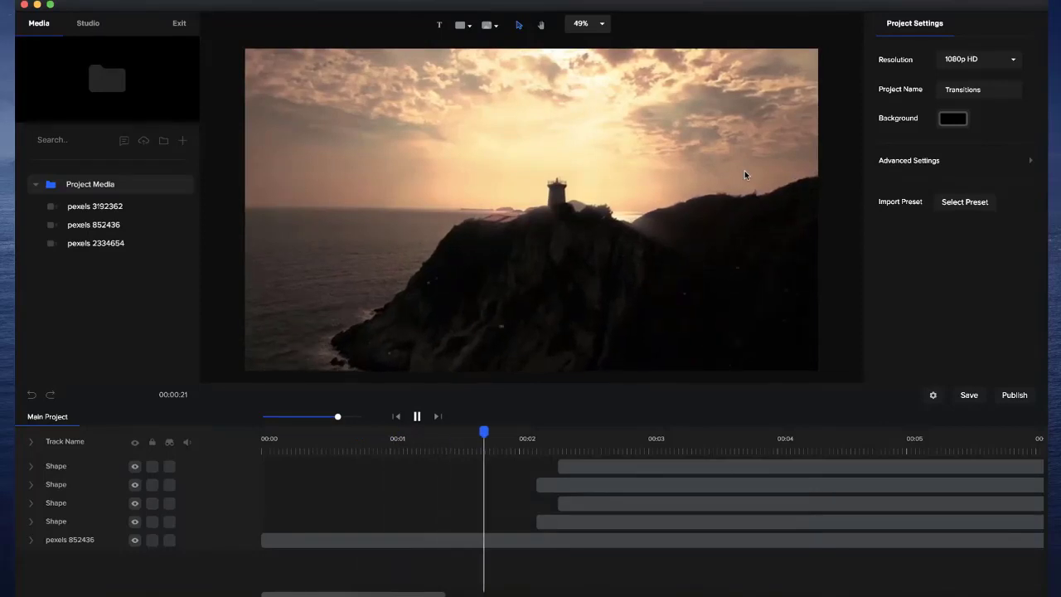
{"action": "key", "text": "space"}
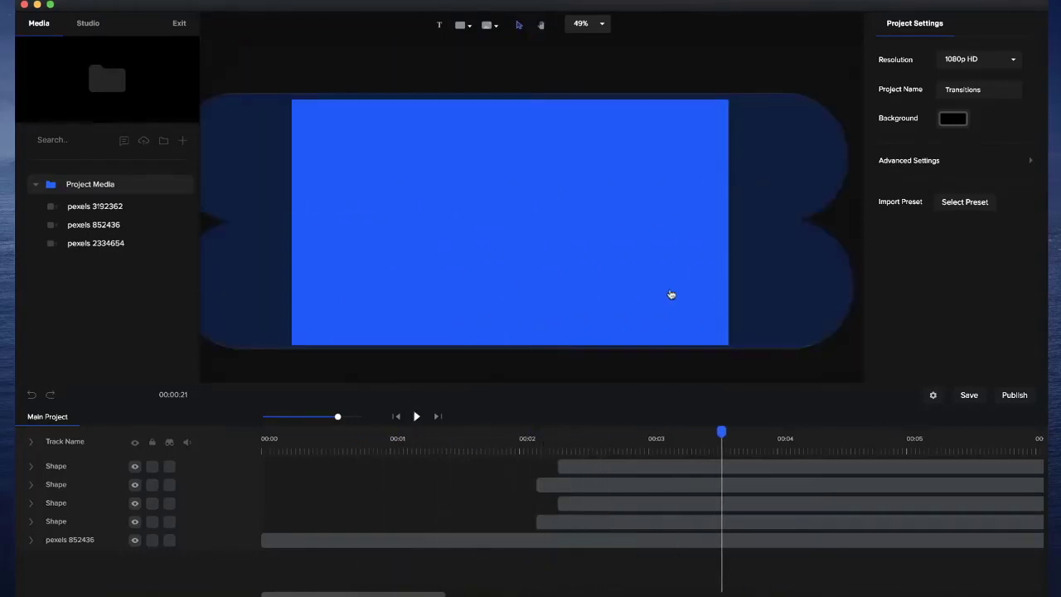
{"action": "left_click", "coordinate": [547, 440]}
{"action": "left_click_drag", "start_coordinate": [544, 432], "coordinate": [640, 443]}
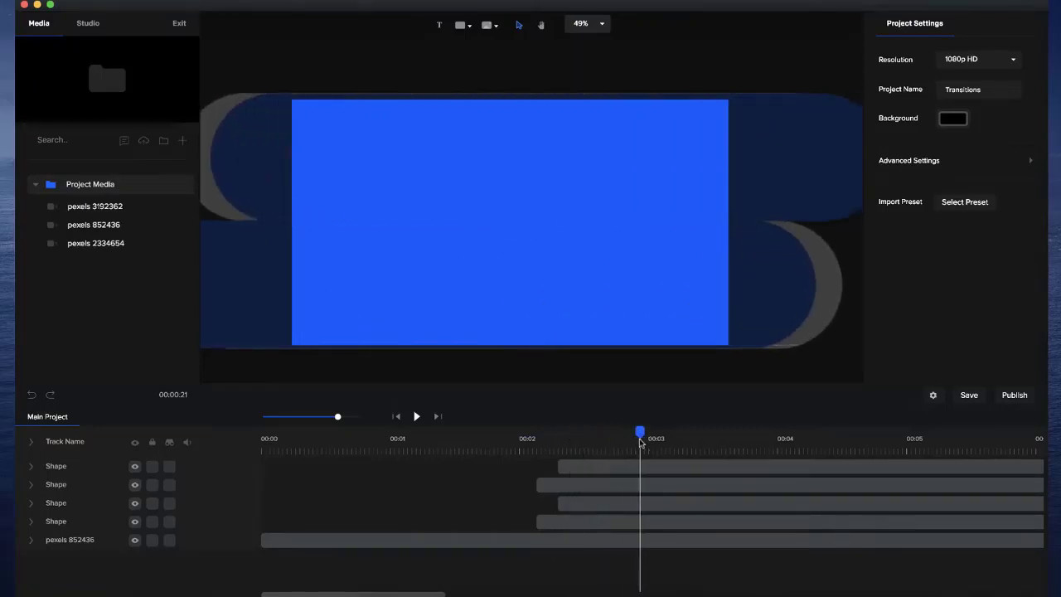
{"action": "left_click", "coordinate": [605, 442]}
{"action": "left_click_drag", "start_coordinate": [605, 433], "coordinate": [664, 434]}
Select and delete all four Shape clips, leaving only the pexels 852436 video
{"action": "left_click", "coordinate": [623, 467]}
{"action": "left_click", "coordinate": [622, 484], "text": "shift"}
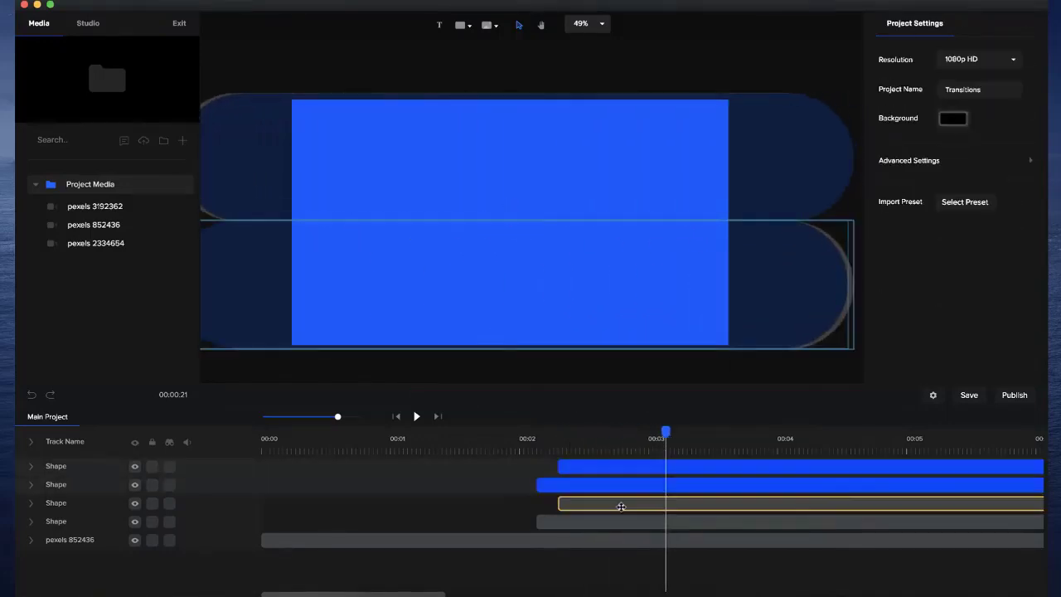
{"action": "left_click", "coordinate": [621, 503], "text": "shift"}
{"action": "left_click", "coordinate": [621, 520], "text": "shift"}
{"action": "key", "text": "Delete"}
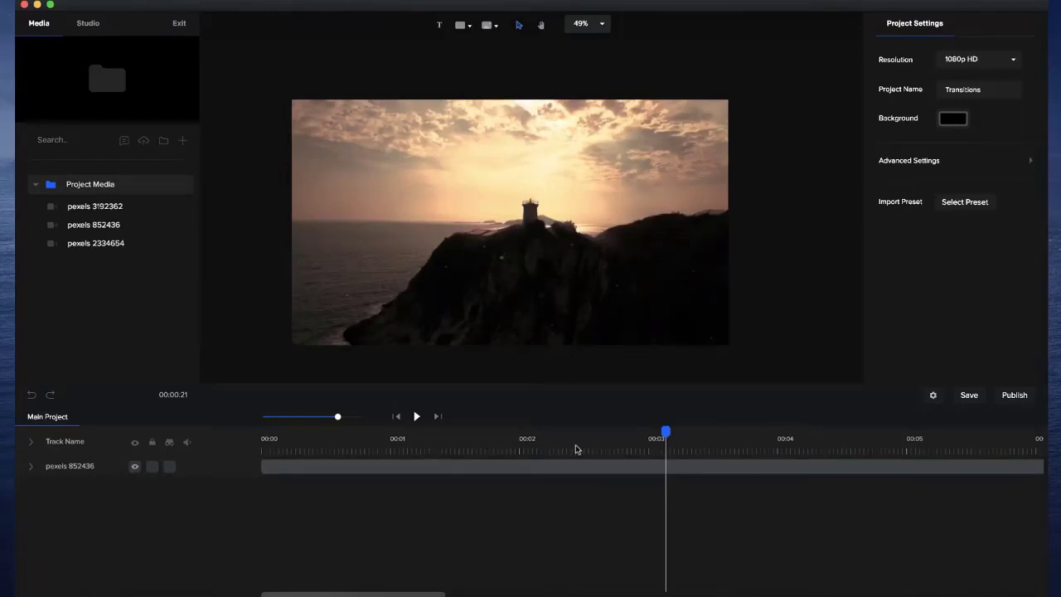
At about 00:02.3, add a white pill shape found by searching 'butt'
{"action": "left_click", "coordinate": [576, 449]}
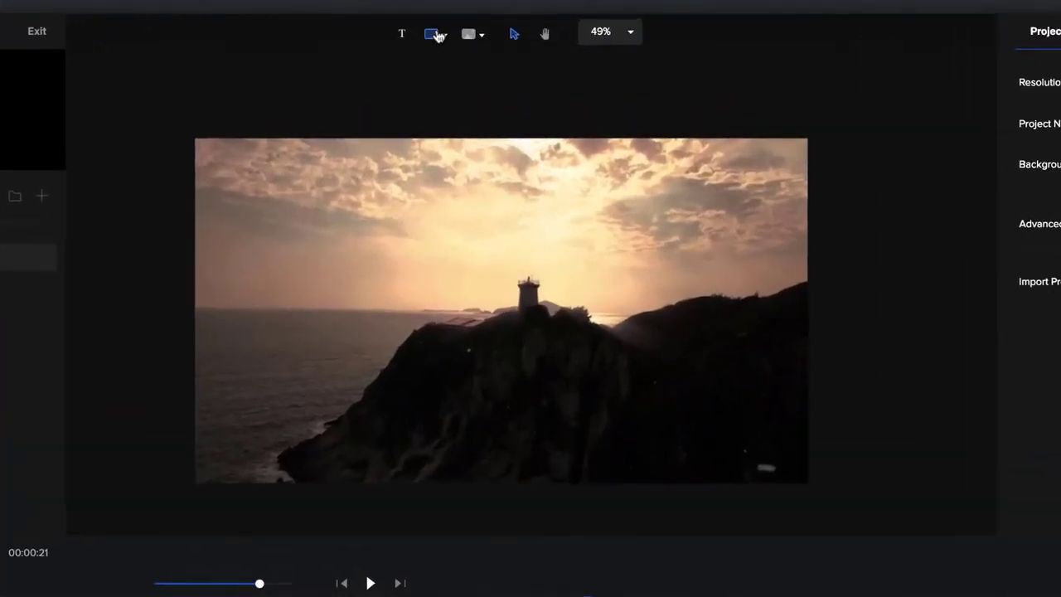
{"action": "left_click", "coordinate": [455, 28]}
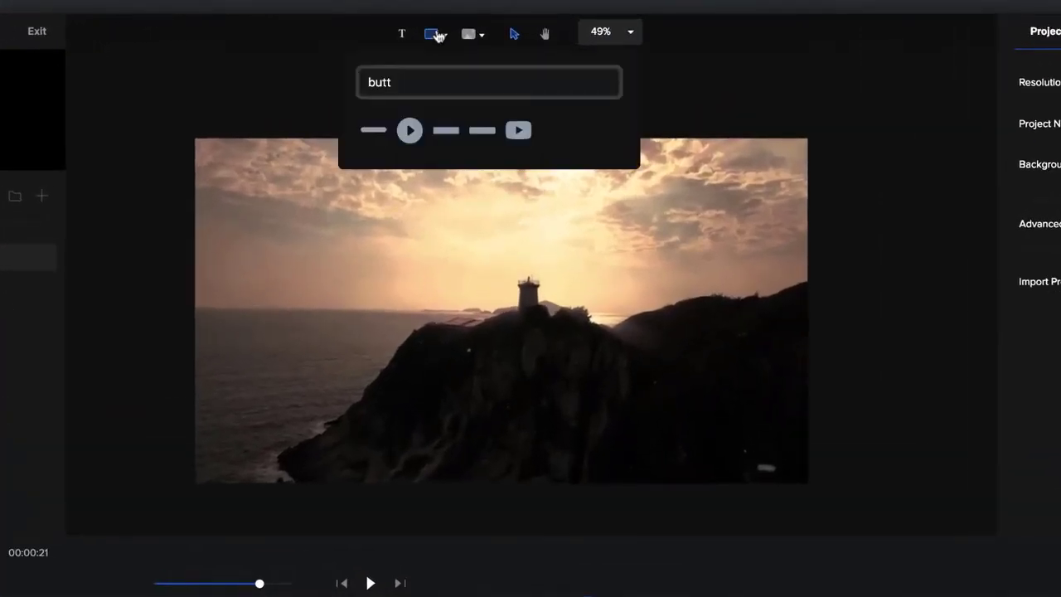
{"action": "double_click", "coordinate": [391, 81]}
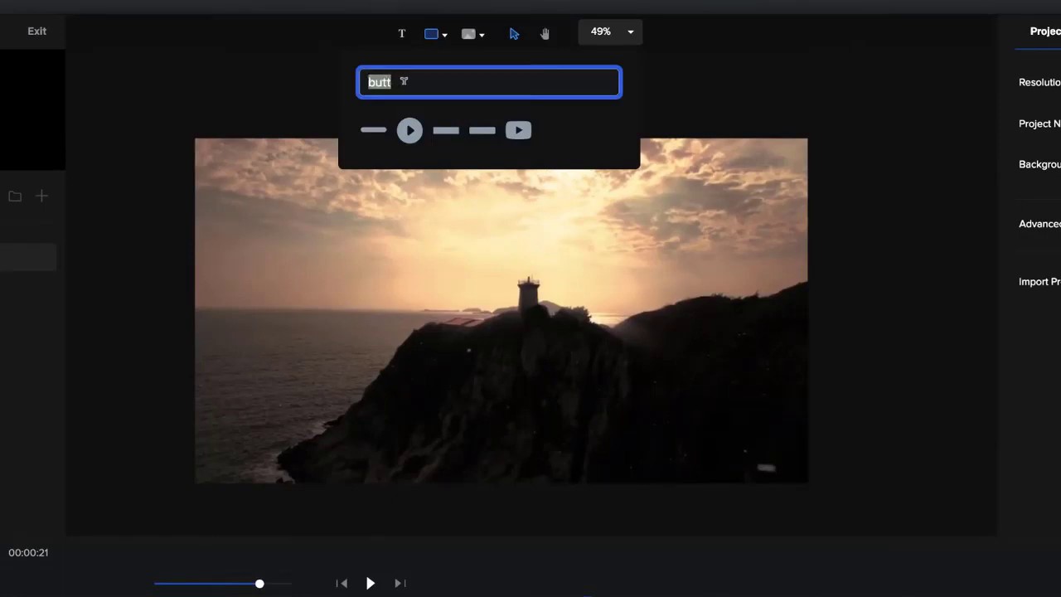
{"action": "left_click", "coordinate": [374, 131]}
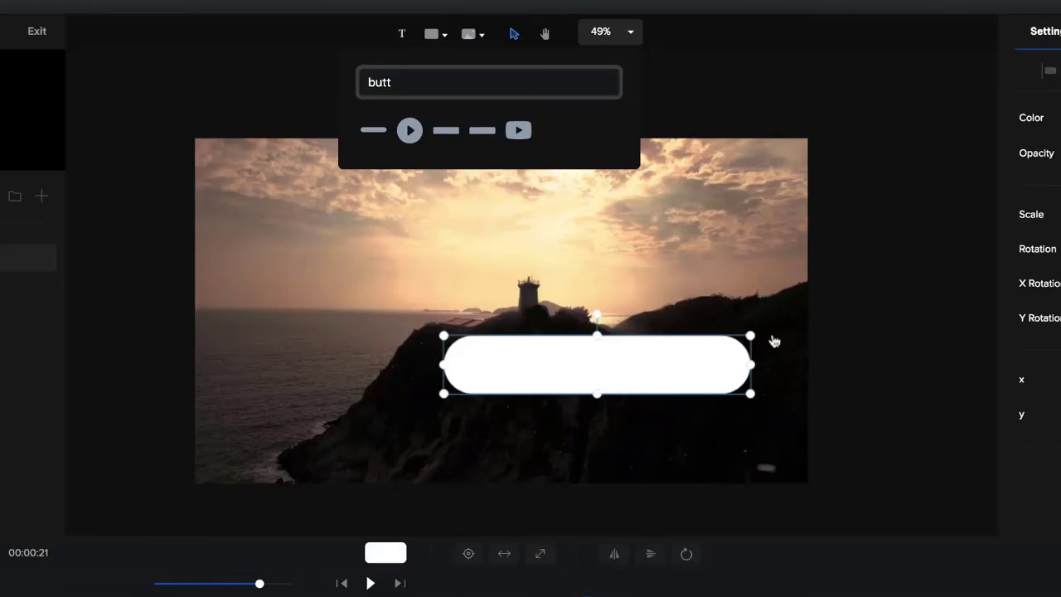
Enlarge and position the pill over the video's top half, at x 972, y 284
{"action": "left_click_drag", "start_coordinate": [750, 335], "coordinate": [618, 213]}
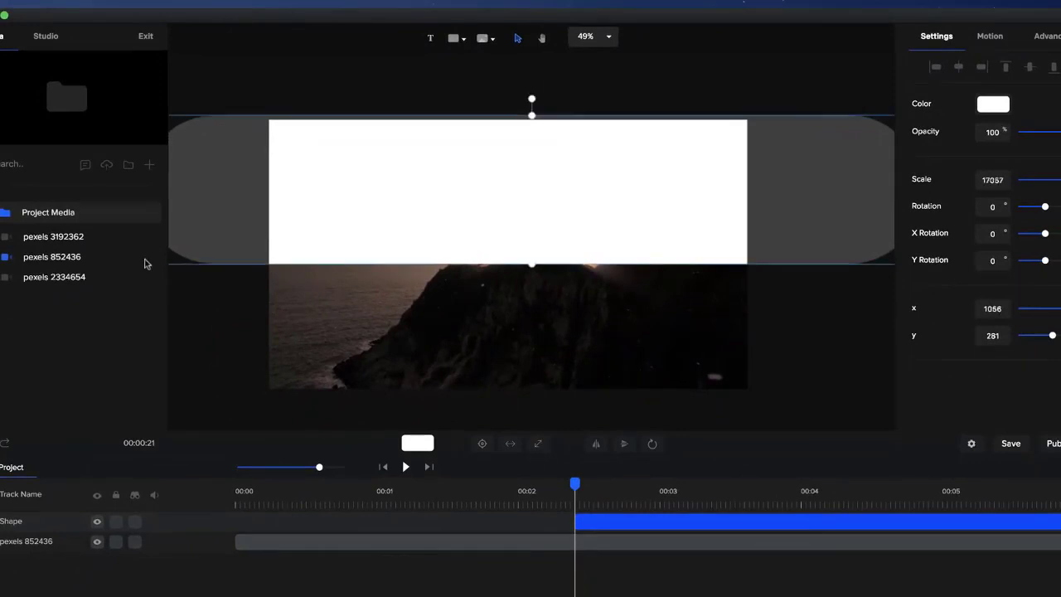
{"action": "left_click_drag", "start_coordinate": [500, 196], "coordinate": [580, 194]}
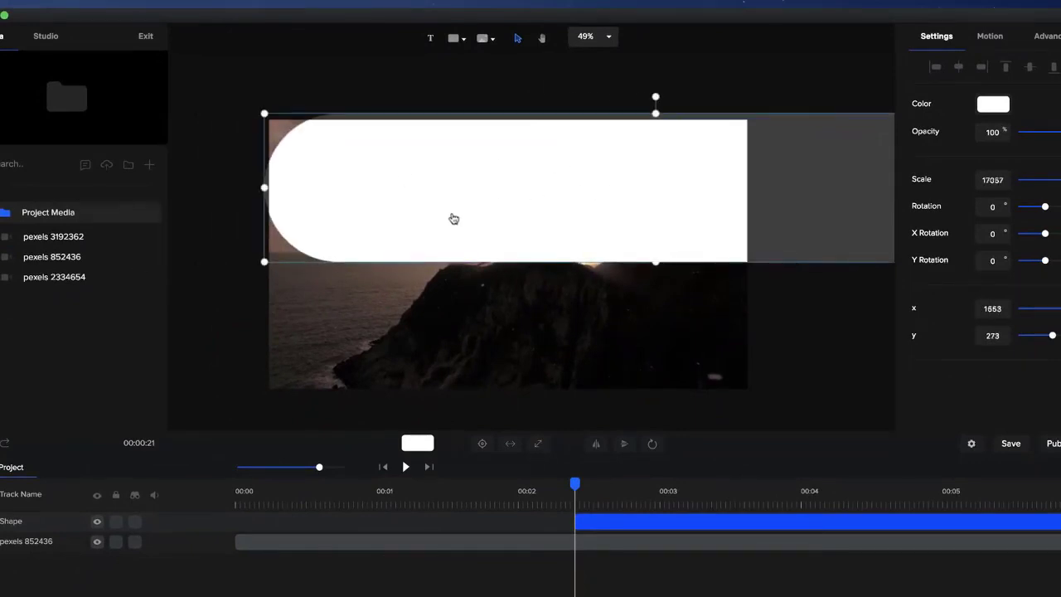
{"action": "left_click_drag", "start_coordinate": [454, 218], "coordinate": [308, 215]}
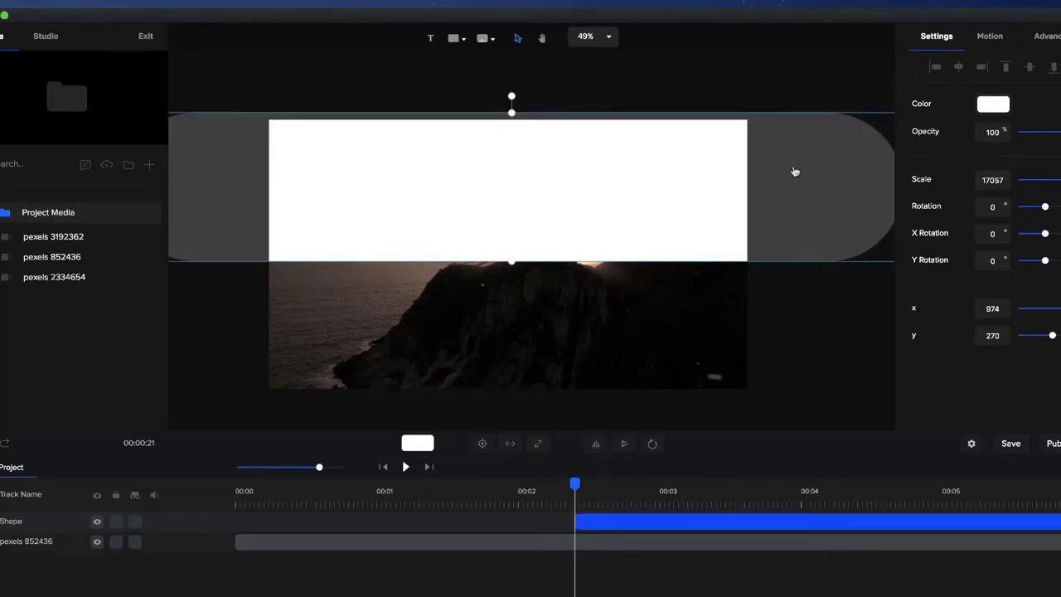
{"action": "left_click_drag", "start_coordinate": [794, 171], "coordinate": [793, 174]}
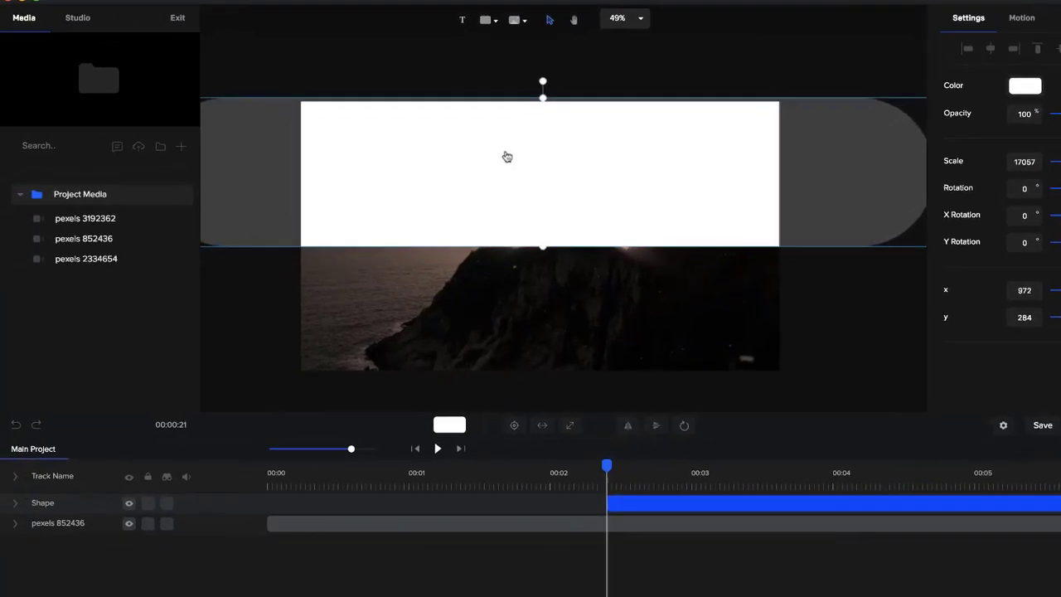
Rename the shape's track to TOP RIGHT
{"action": "double_click", "coordinate": [44, 502]}
{"action": "type", "text": "T"}
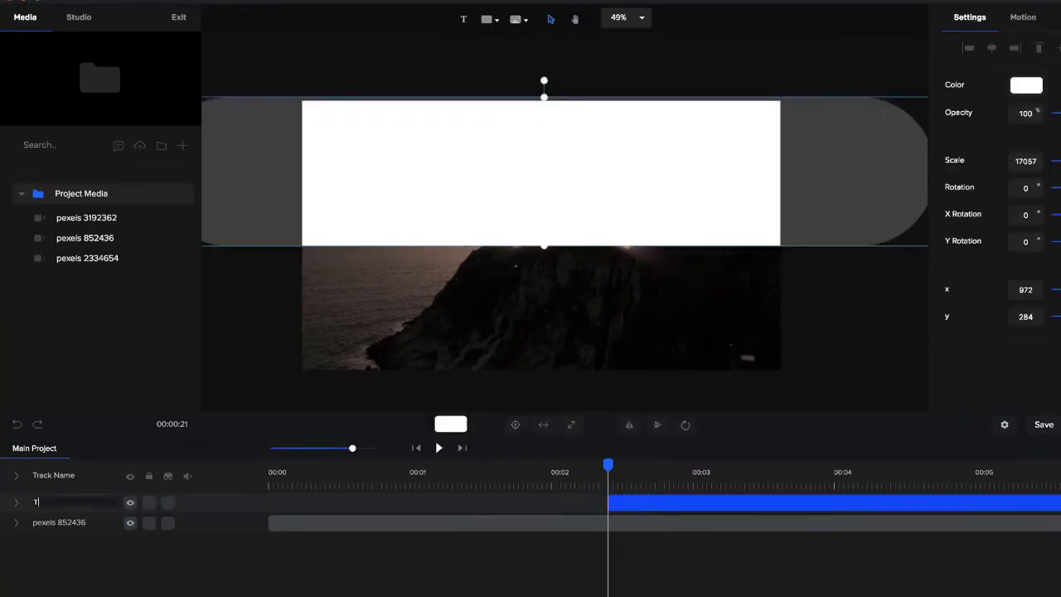
{"action": "type", "text": "OP RIGHT"}
{"action": "key", "text": "Return"}
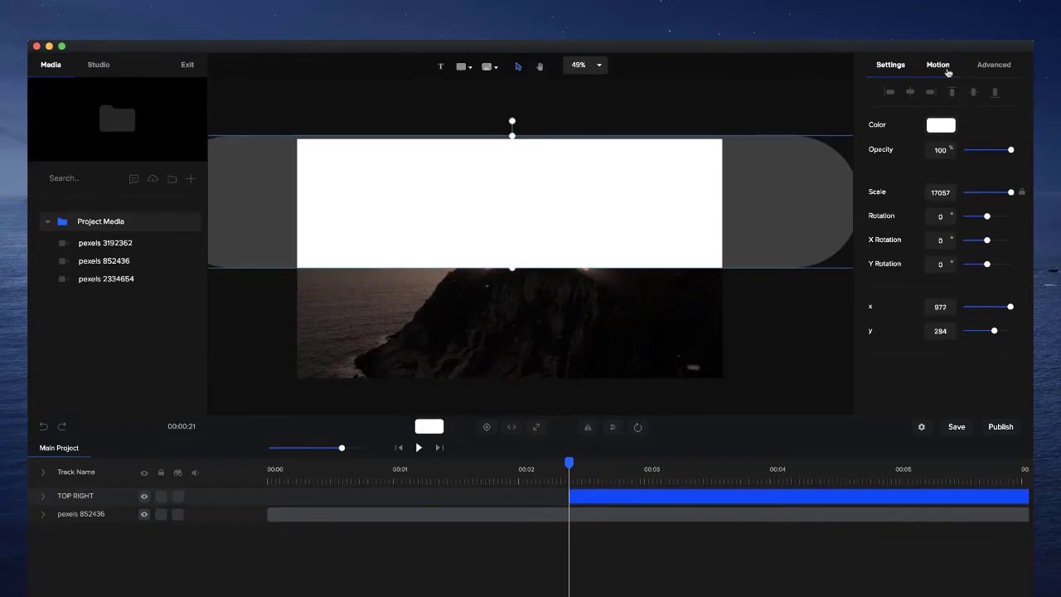
Apply a Slide Left entrance animation to the shape and preview it
{"action": "left_click", "coordinate": [949, 67]}
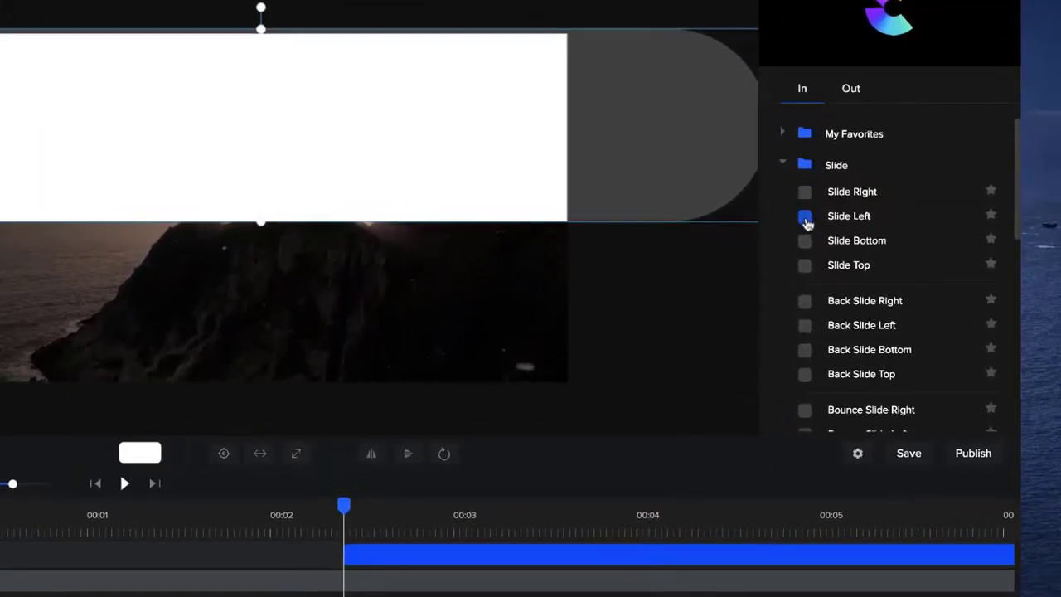
{"action": "left_click", "coordinate": [810, 219]}
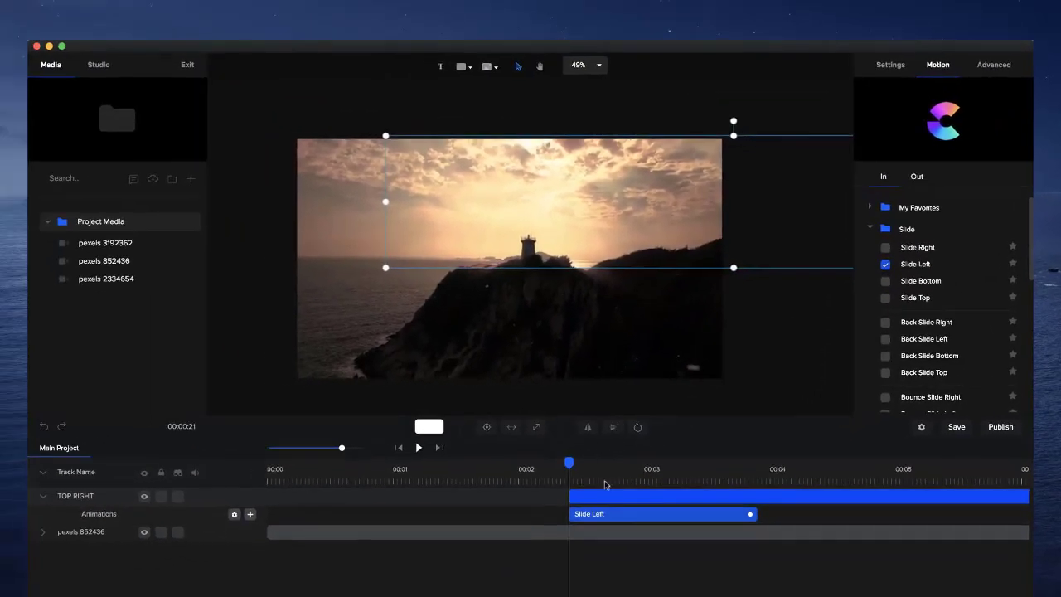
{"action": "mouse_move", "coordinate": [570, 462]}
{"action": "left_mouse_down"}
{"action": "mouse_move", "coordinate": [654, 462]}
{"action": "mouse_move", "coordinate": [571, 462]}
{"action": "left_mouse_up"}
Set the Slide Left Starting X to 2600, turn off Use Fade, and preview
{"action": "left_click", "coordinate": [234, 514]}
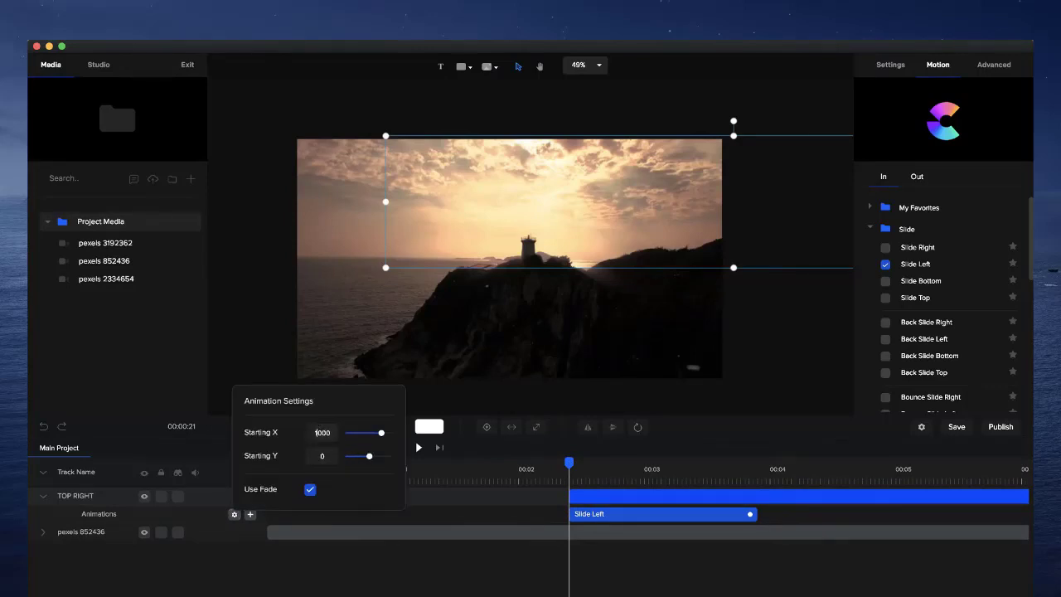
{"action": "key", "text": "BackSpace"}
{"action": "type", "text": "2500"}
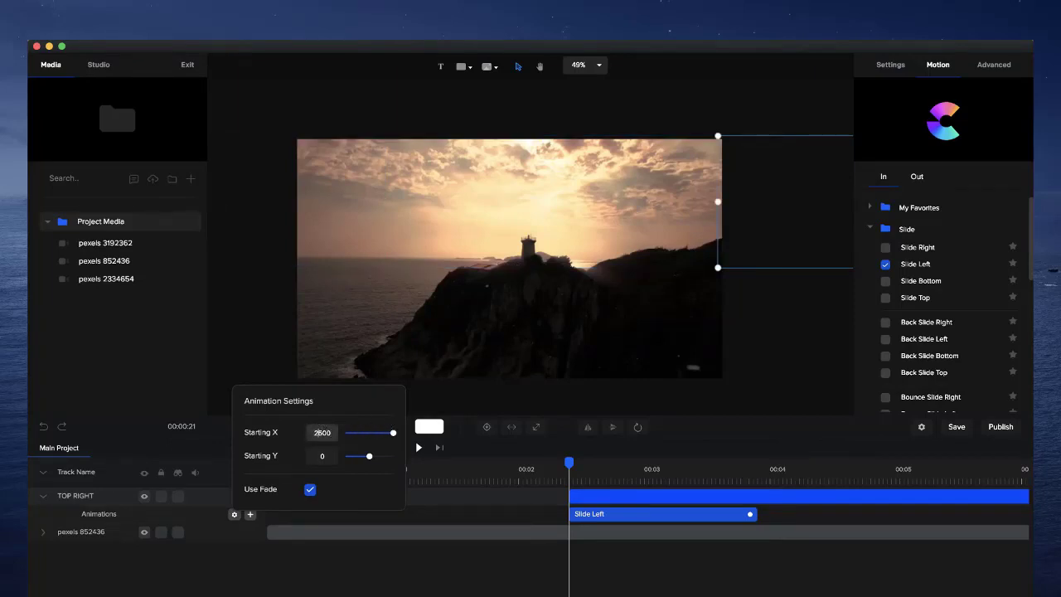
{"action": "key", "text": "ctrl+a"}
{"action": "type", "text": "2600"}
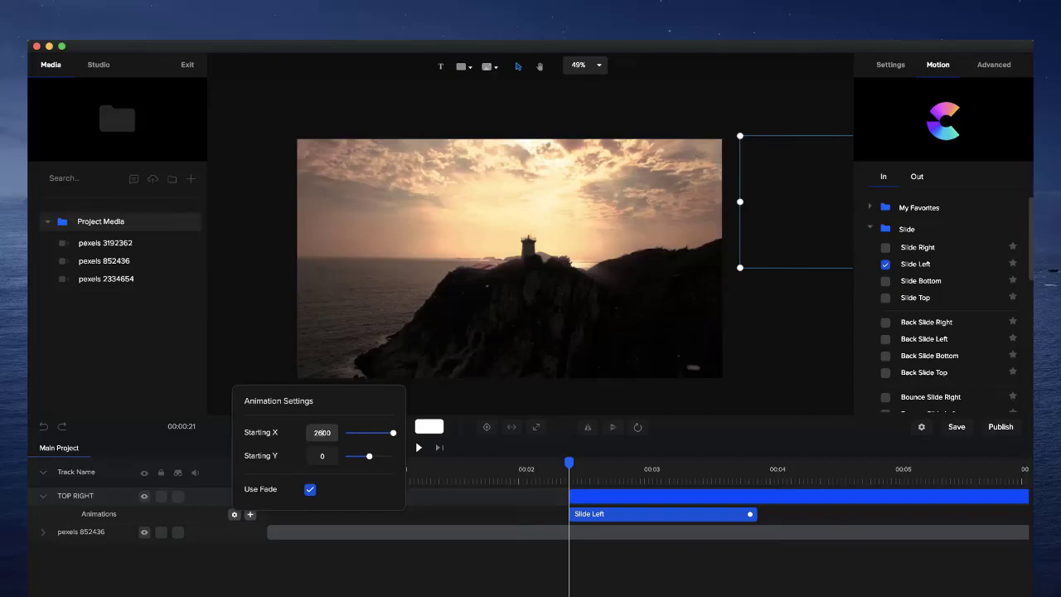
{"action": "left_click", "coordinate": [310, 488]}
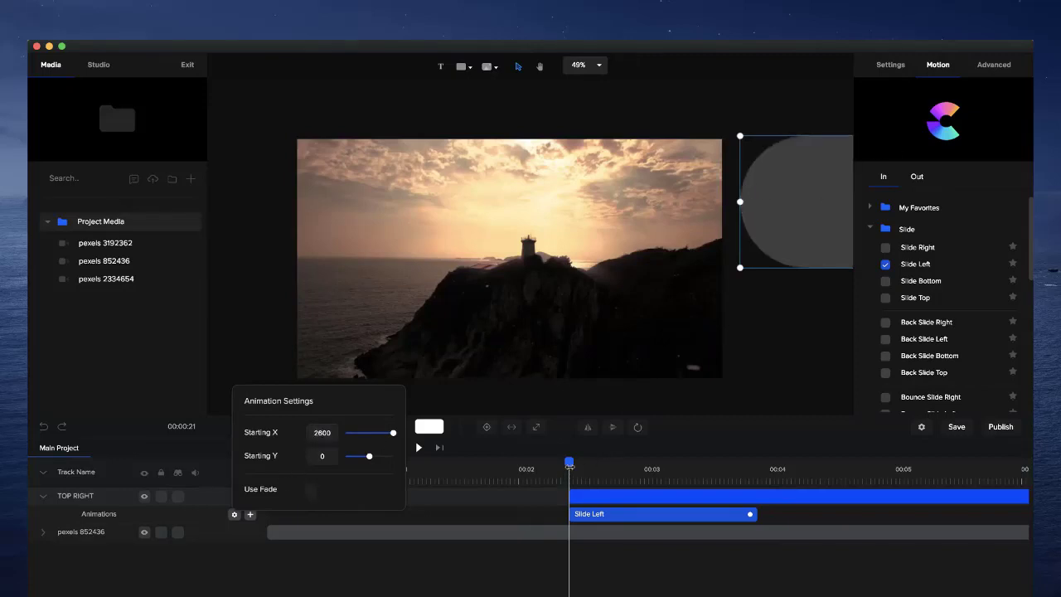
{"action": "mouse_move", "coordinate": [568, 462]}
{"action": "left_mouse_down"}
{"action": "mouse_move", "coordinate": [758, 462]}
{"action": "mouse_move", "coordinate": [568, 462]}
{"action": "left_mouse_up"}
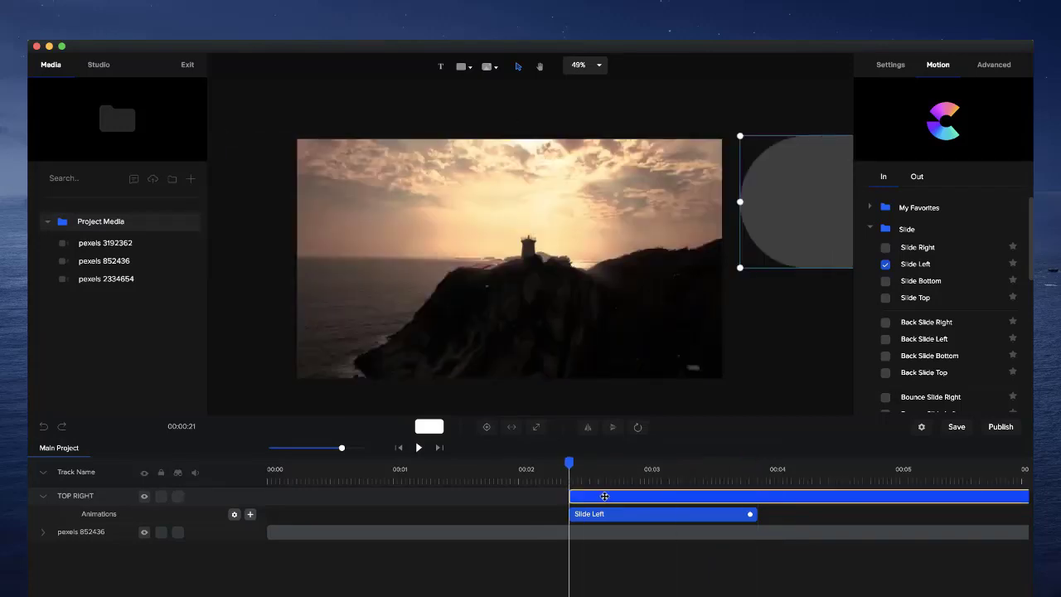
Duplicate the TOP RIGHT track and delay the copy to start around 00:02.6
{"action": "key", "text": "super+d"}
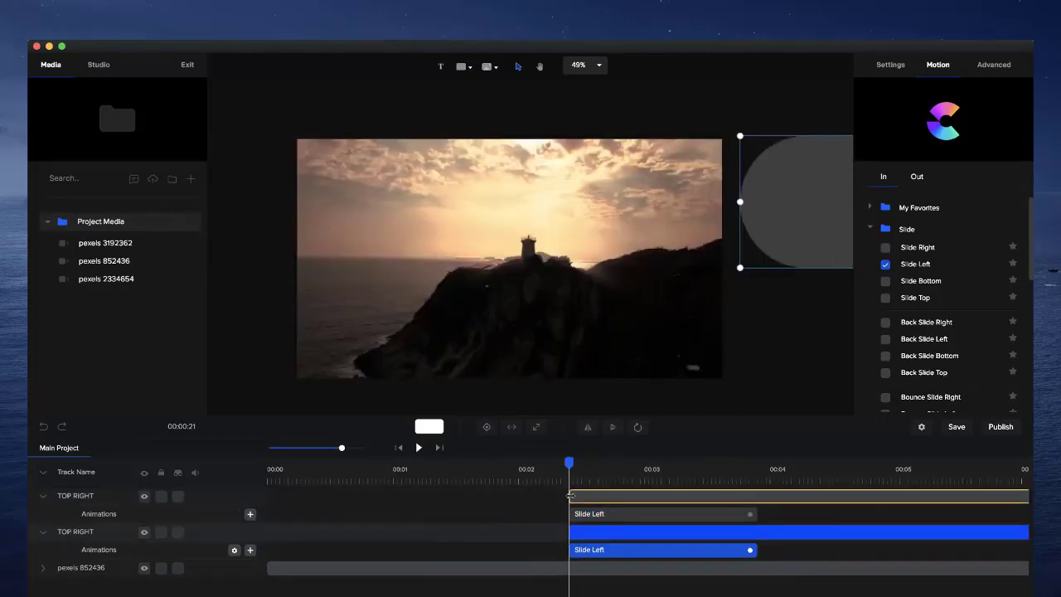
{"action": "left_click_drag", "start_coordinate": [586, 494], "coordinate": [624, 494]}
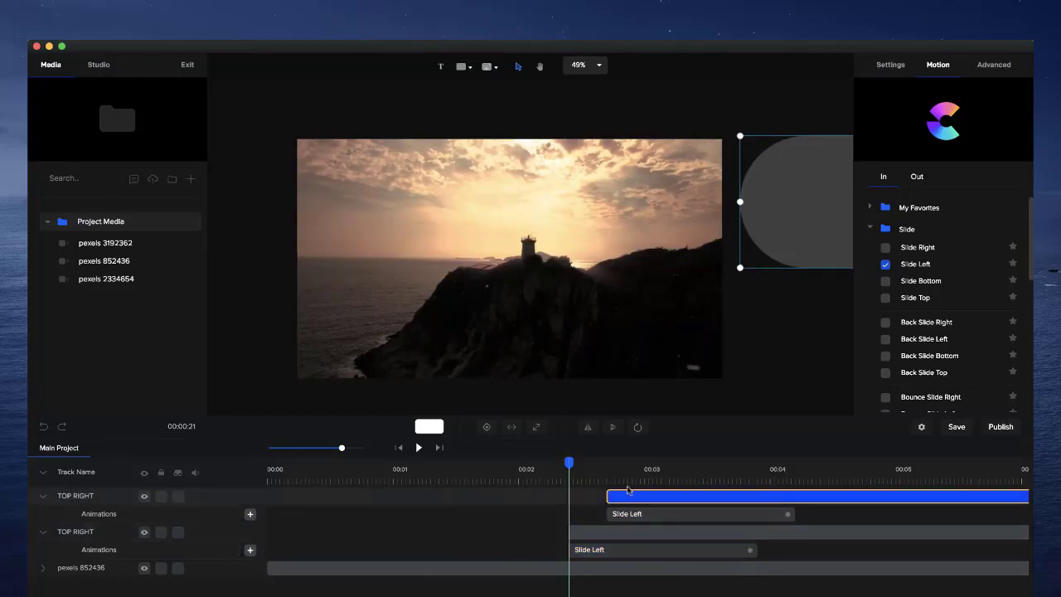
{"action": "left_click", "coordinate": [848, 475]}
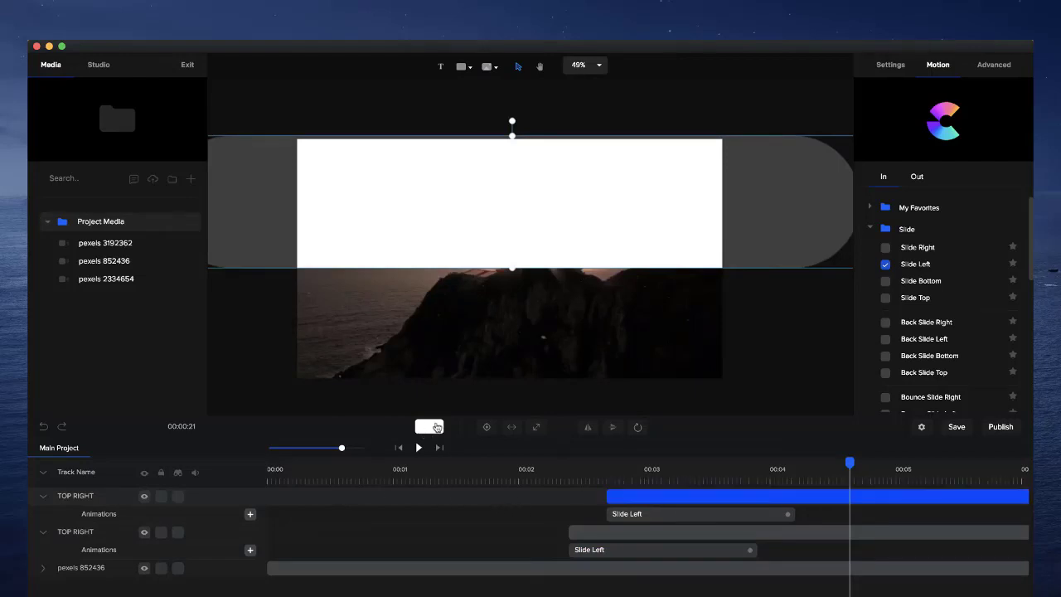
Recolour the duplicate pill blue (#2676FF) and preview the staggered slide-in
{"action": "left_click", "coordinate": [431, 428]}
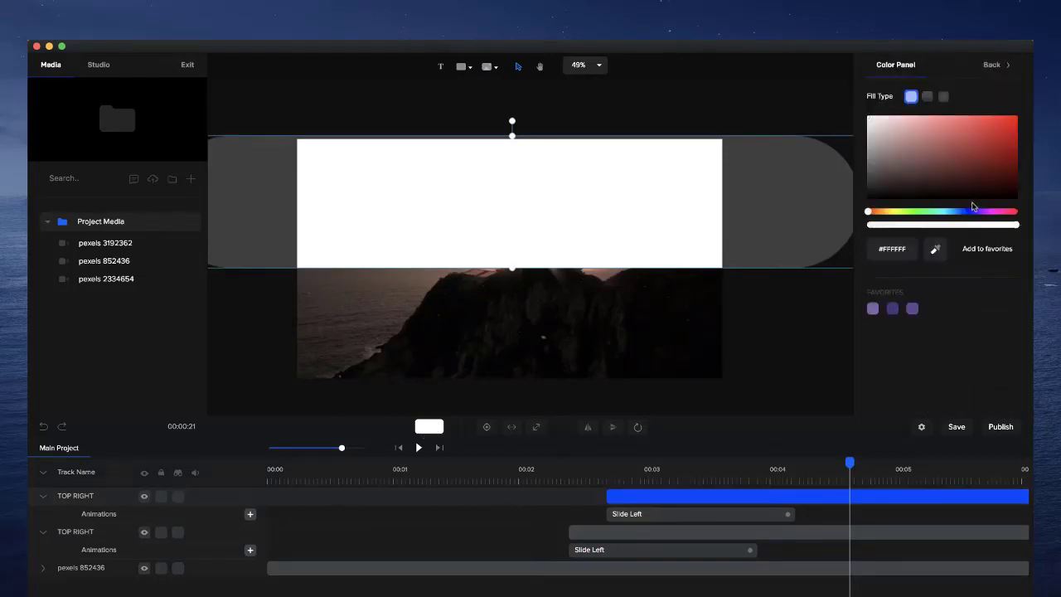
{"action": "left_click_drag", "start_coordinate": [970, 214], "coordinate": [961, 213]}
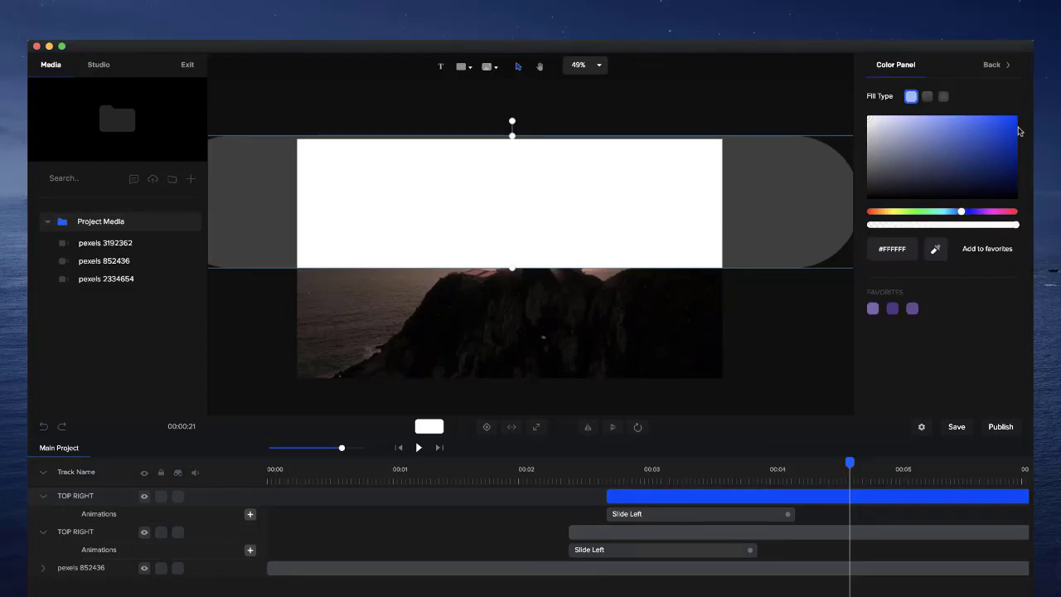
{"action": "mouse_move", "coordinate": [1013, 132]}
{"action": "left_mouse_down"}
{"action": "mouse_move", "coordinate": [1007, 123]}
{"action": "mouse_move", "coordinate": [1027, 106]}
{"action": "mouse_move", "coordinate": [996, 106]}
{"action": "left_mouse_up"}
{"action": "left_click_drag", "start_coordinate": [960, 213], "coordinate": [957, 212]}
{"action": "left_click_drag", "start_coordinate": [643, 466], "coordinate": [571, 465]}
{"action": "left_click", "coordinate": [591, 495]}
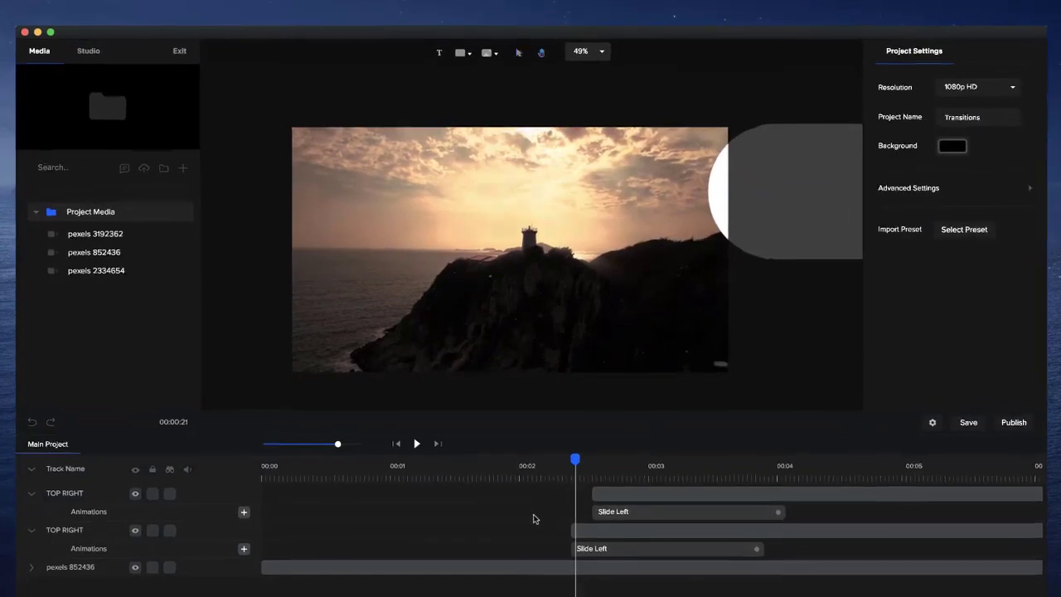
Trim both Slide Left animations to end near the playhead, then collapse the track rows
{"action": "key", "text": "space"}
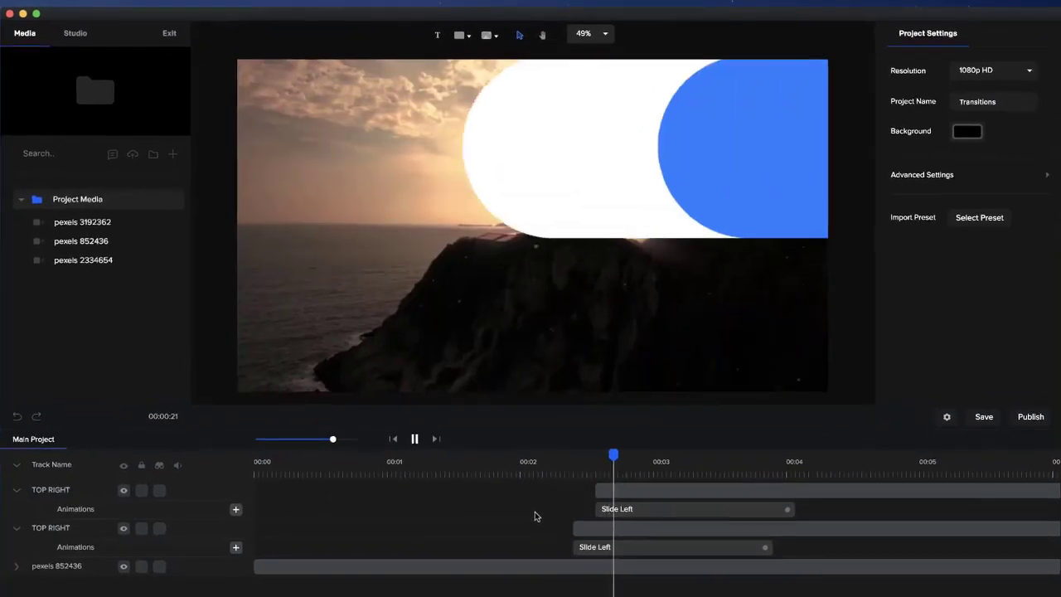
{"action": "key", "text": "space"}
{"action": "left_click", "coordinate": [777, 512]}
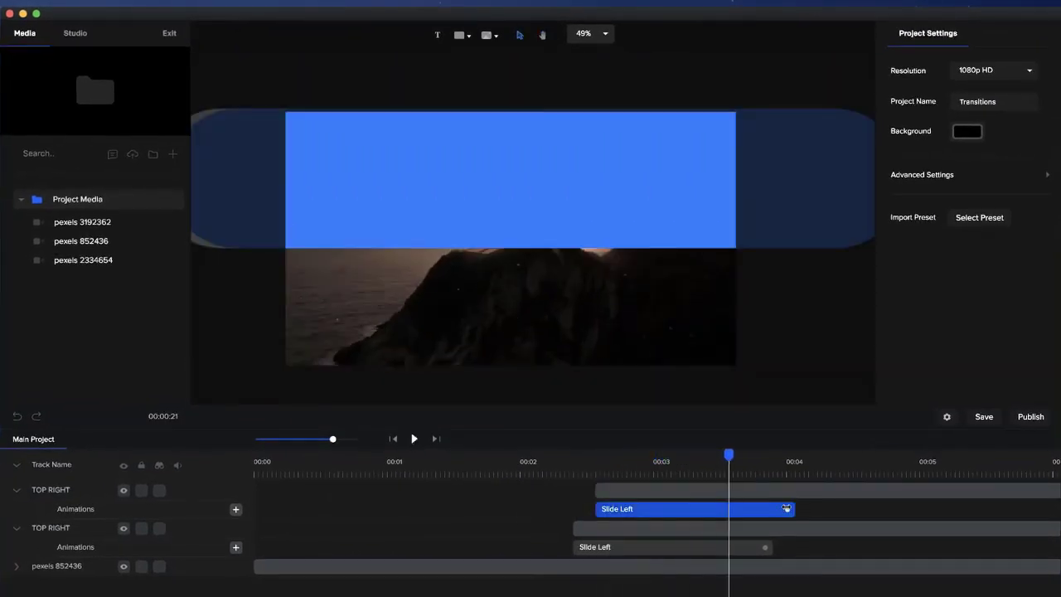
{"action": "left_click_drag", "start_coordinate": [786, 509], "coordinate": [729, 509]}
{"action": "left_click", "coordinate": [765, 548]}
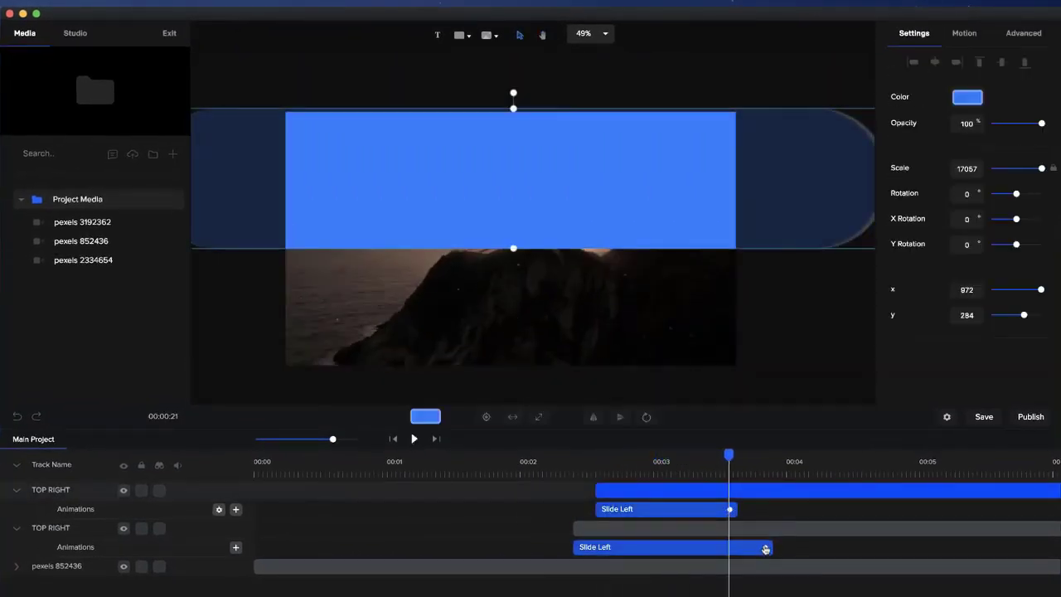
{"action": "left_click_drag", "start_coordinate": [765, 547], "coordinate": [719, 548]}
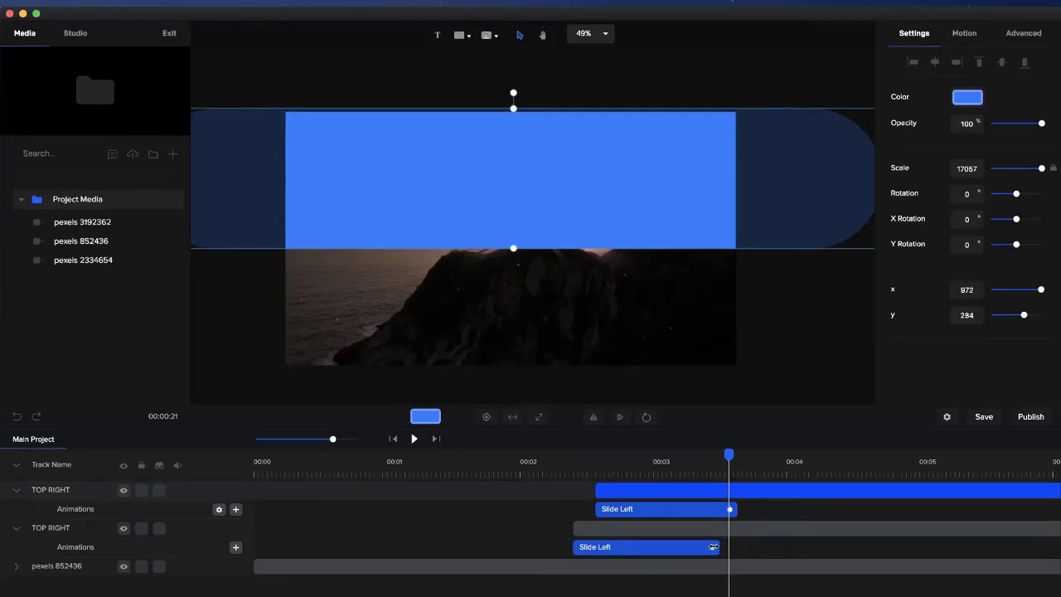
{"action": "left_click", "coordinate": [713, 547]}
{"action": "left_click", "coordinate": [15, 466]}
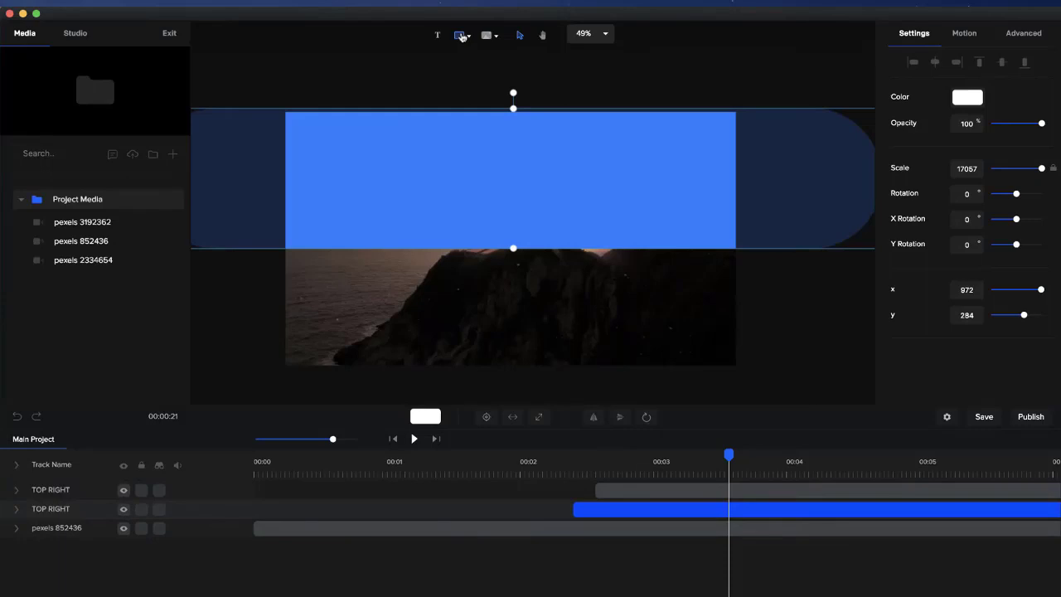
Add a white pill spanning the lower half, starting at 00:02.4 on the third track
{"action": "left_click", "coordinate": [462, 36]}
{"action": "left_click", "coordinate": [417, 106]}
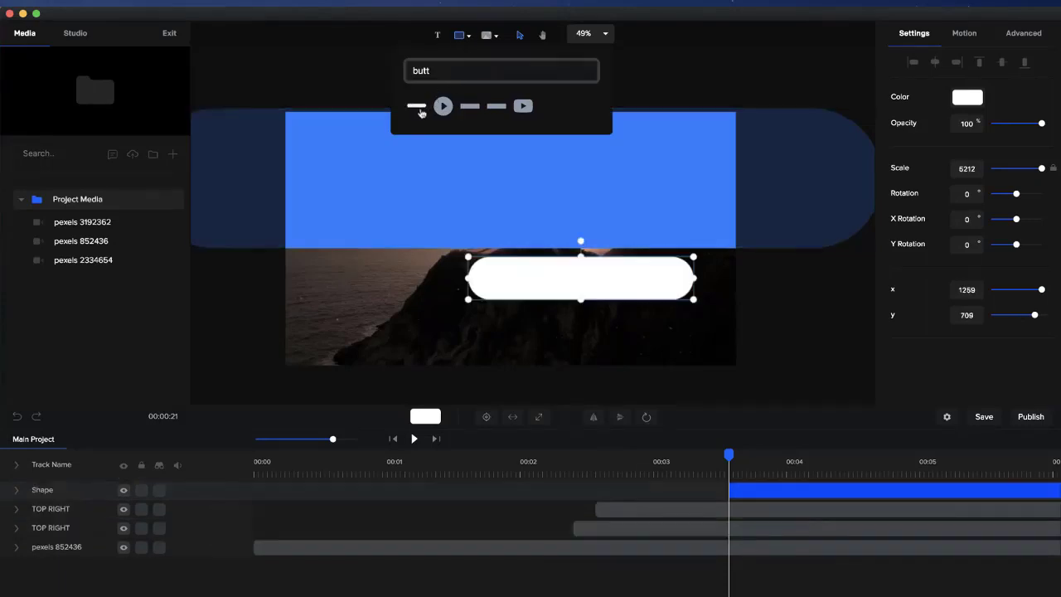
{"action": "scroll", "coordinate": [514, 287], "scroll_direction": "down", "scroll_amount": 5}
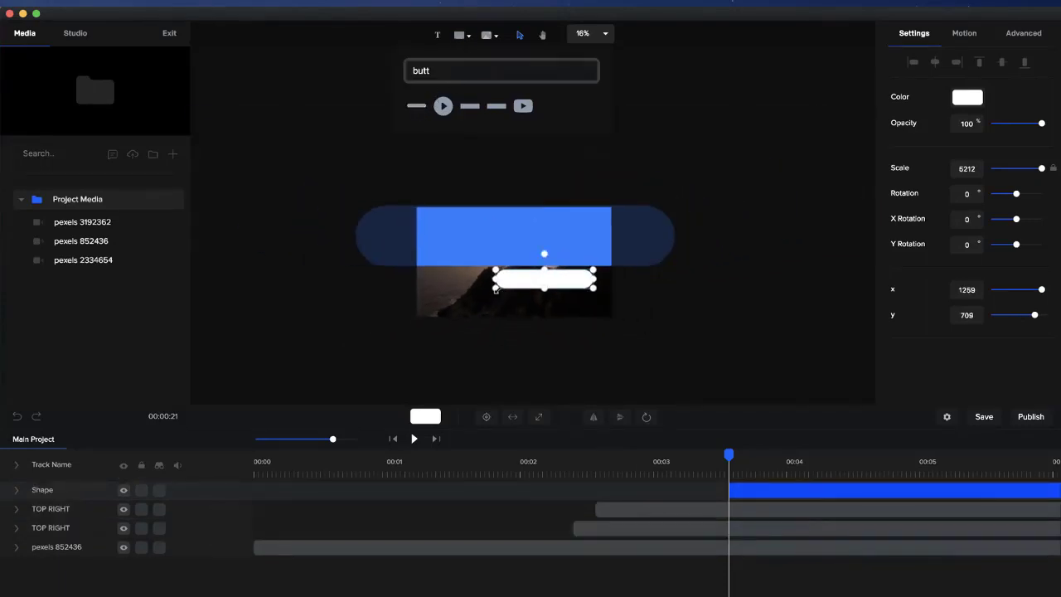
{"action": "left_click_drag", "start_coordinate": [495, 288], "coordinate": [340, 318]}
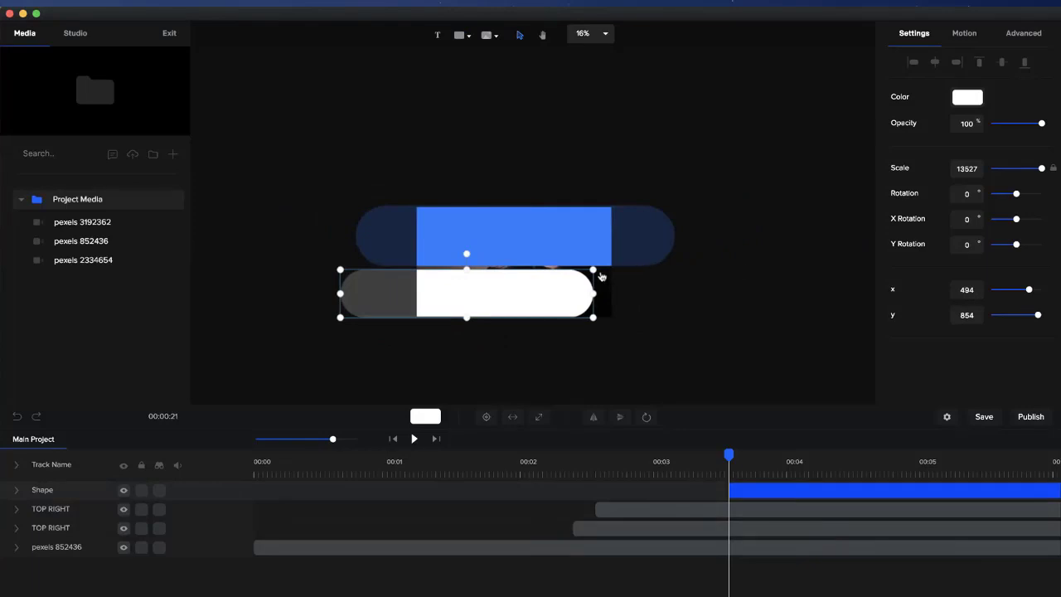
{"action": "left_click_drag", "start_coordinate": [593, 268], "coordinate": [662, 262]}
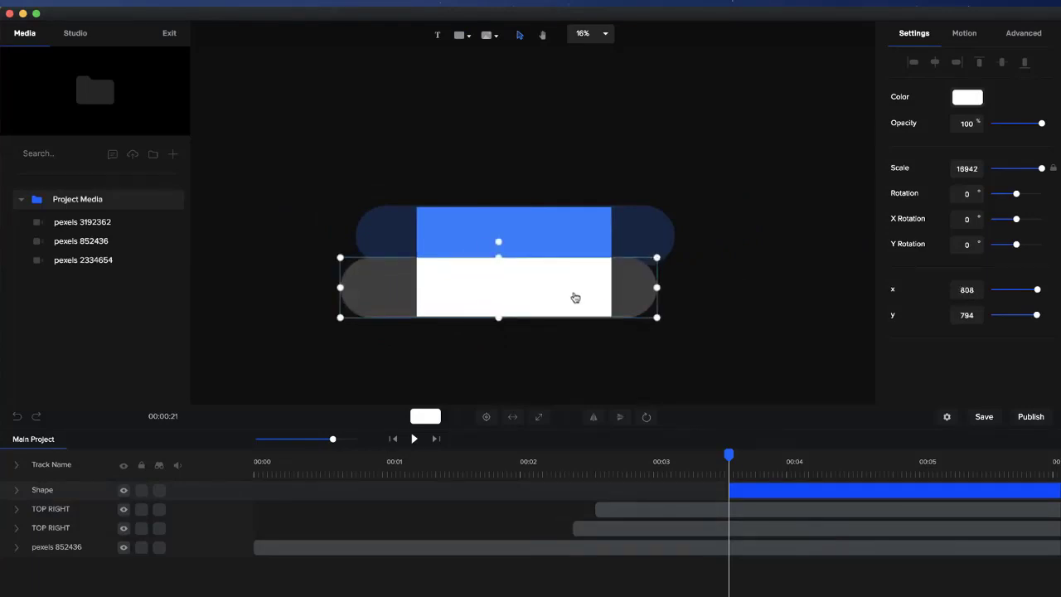
{"action": "left_click_drag", "start_coordinate": [581, 297], "coordinate": [587, 305]}
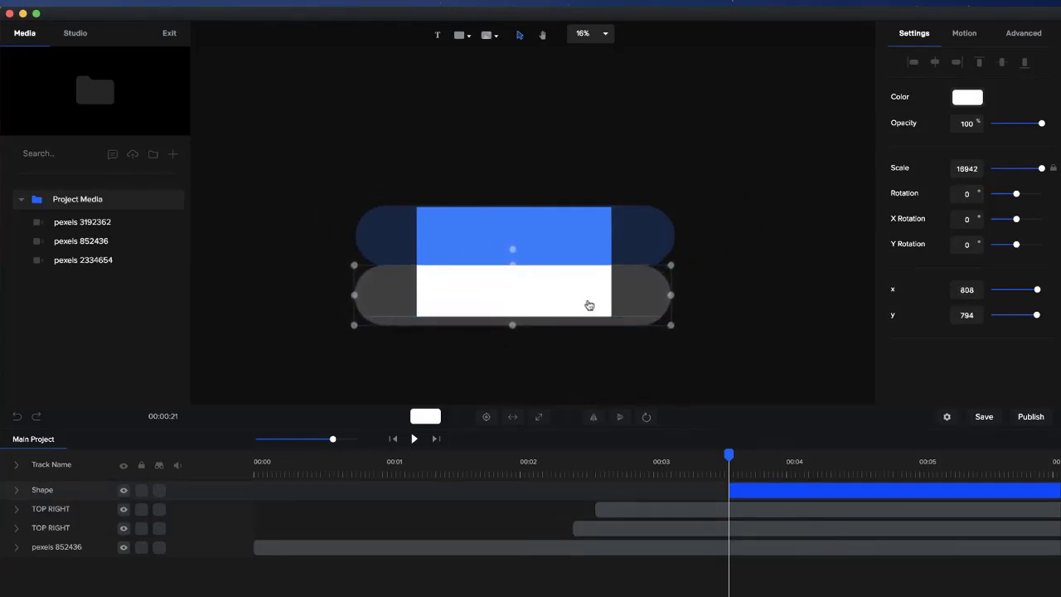
{"action": "left_click_drag", "start_coordinate": [749, 488], "coordinate": [597, 494]}
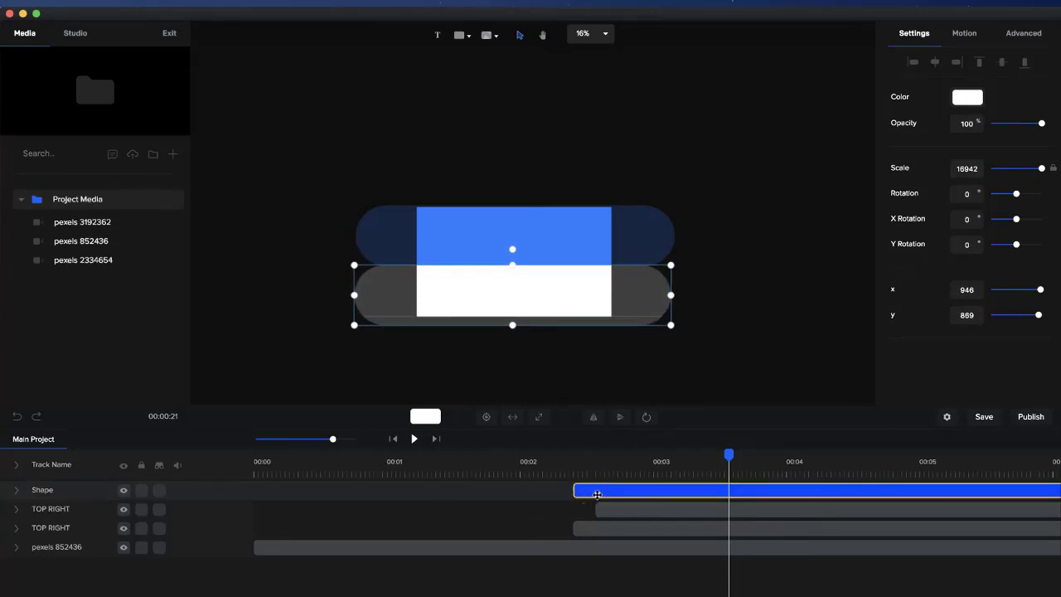
{"action": "left_click_drag", "start_coordinate": [48, 493], "coordinate": [284, 534]}
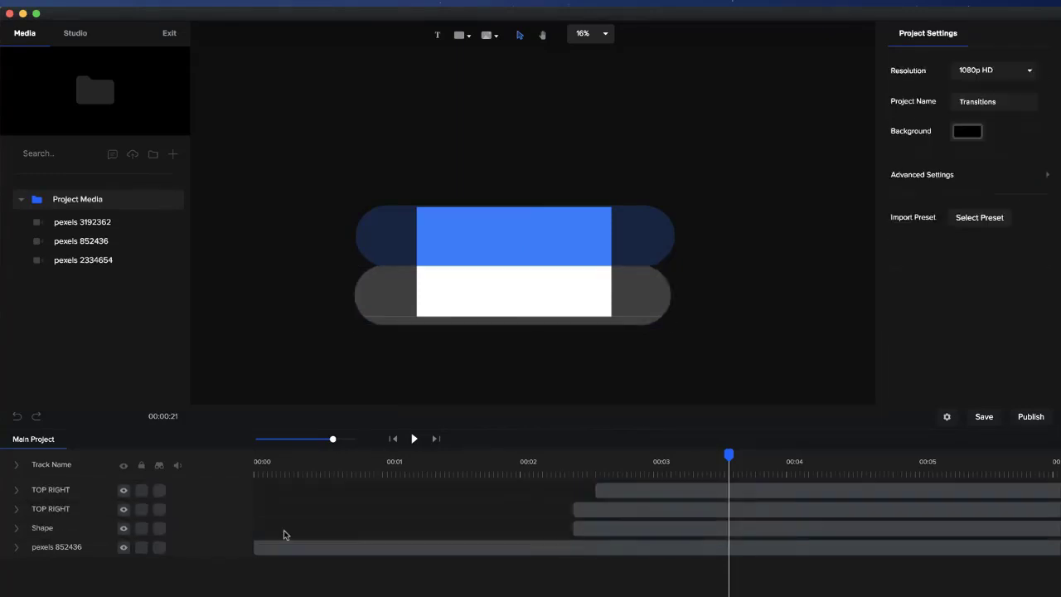
Rename the new Shape track to BOTTOM LEFT
{"action": "double_click", "coordinate": [48, 531]}
{"action": "type", "text": "BOTTOM LEFT"}
{"action": "key", "text": "Return"}
Shift the white pill left and play the animation to check its placement
{"action": "scroll", "coordinate": [214, 346], "scroll_direction": "up", "scroll_amount": 10}
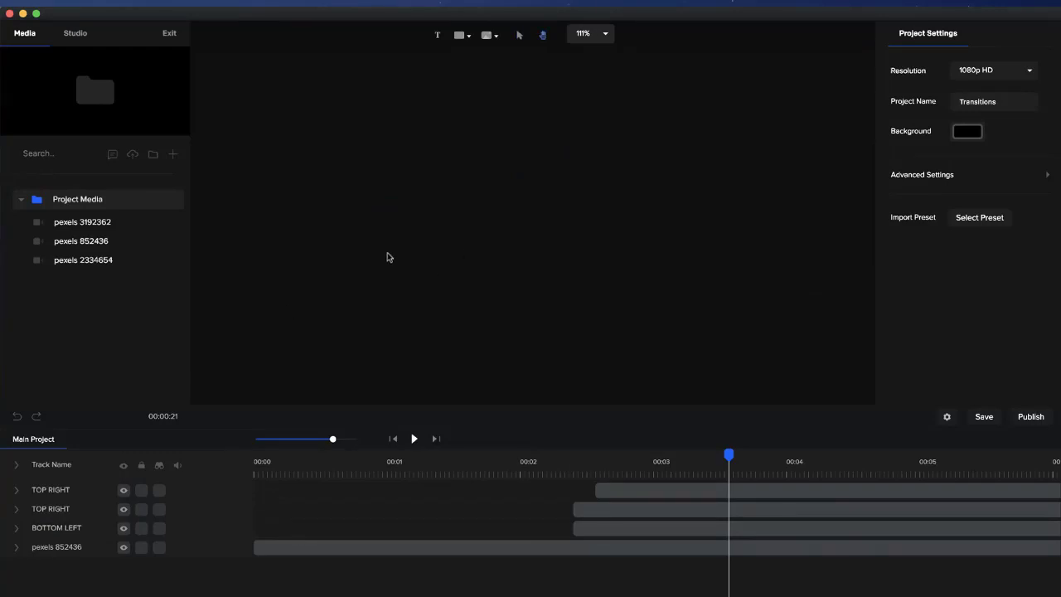
{"action": "scroll", "coordinate": [725, 234], "scroll_direction": "down", "scroll_amount": 4}
{"action": "left_click", "coordinate": [865, 191]}
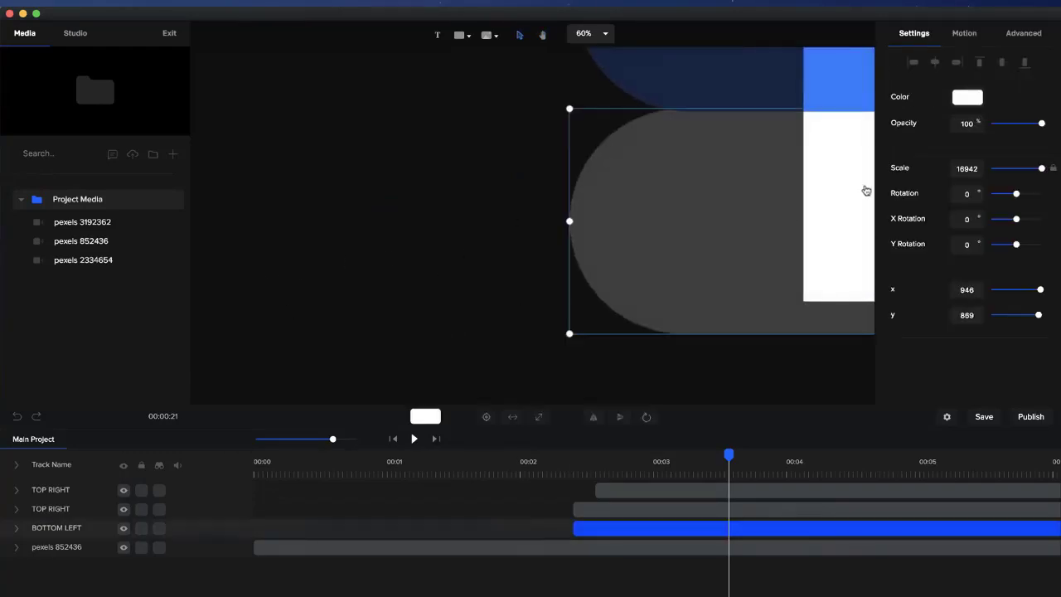
{"action": "left_click_drag", "start_coordinate": [865, 191], "coordinate": [759, 176]}
{"action": "key", "text": "space"}
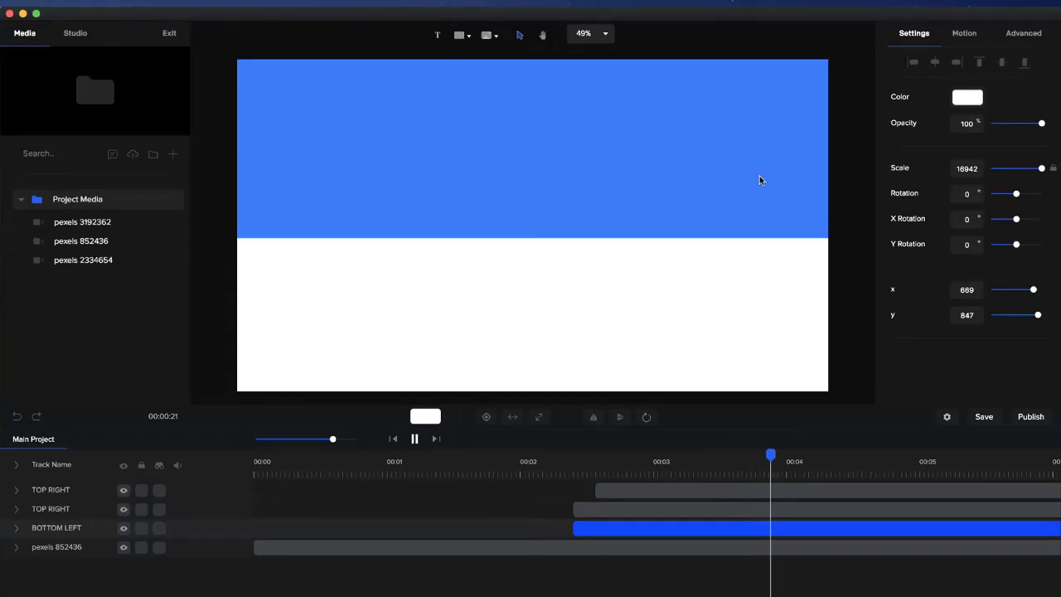
{"action": "key", "text": "space"}
Move the white pill right to cover the lower half, ending at x 942, y 856
{"action": "key", "text": "h"}
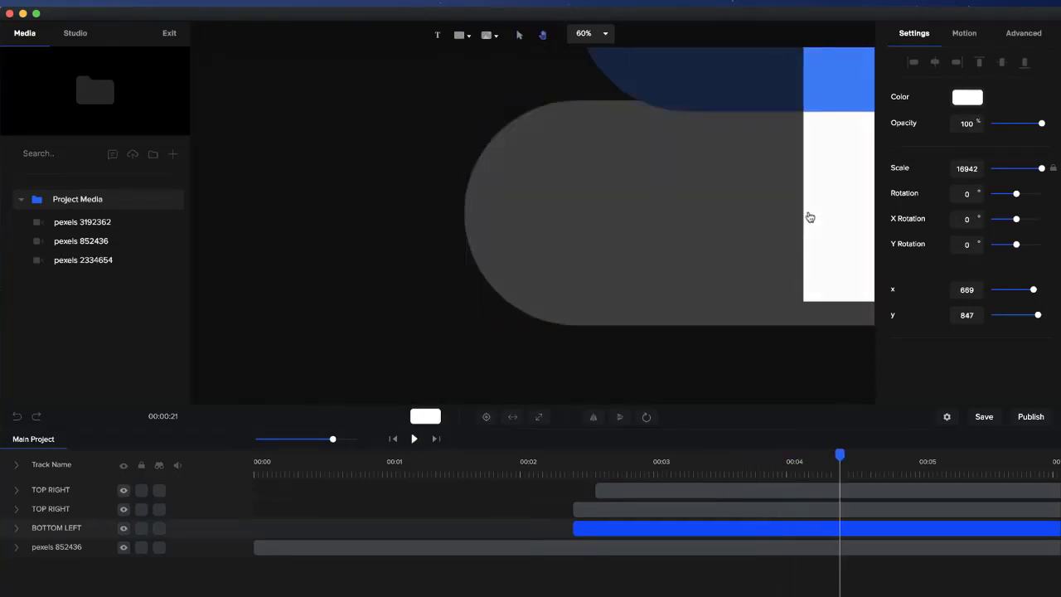
{"action": "left_click_drag", "start_coordinate": [805, 218], "coordinate": [462, 256]}
{"action": "left_click_drag", "start_coordinate": [641, 202], "coordinate": [422, 249]}
{"action": "scroll", "coordinate": [423, 250], "scroll_direction": "down", "scroll_amount": 3}
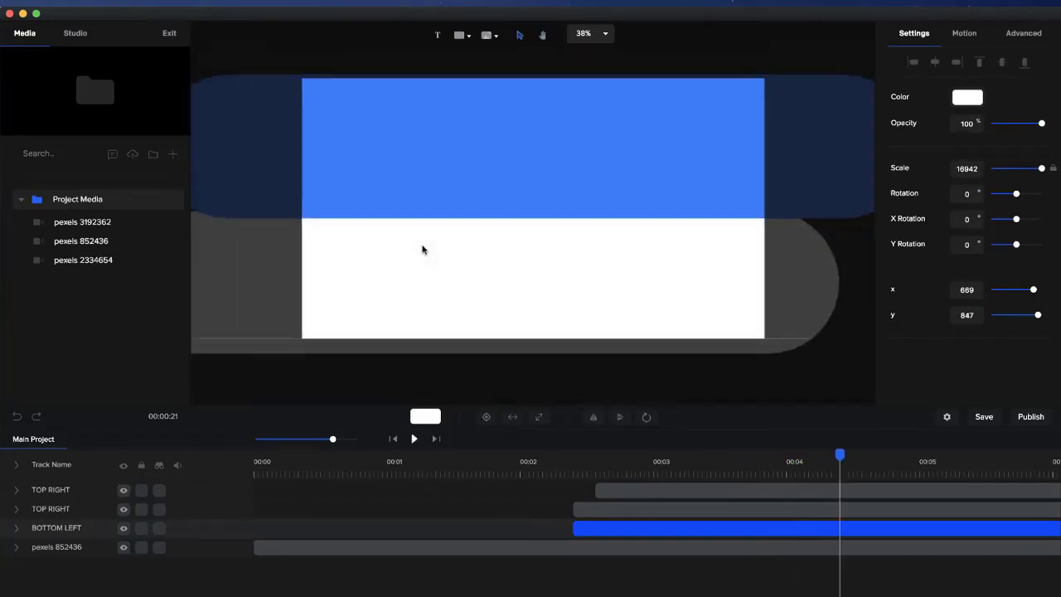
{"action": "key", "text": "v"}
{"action": "scroll", "coordinate": [415, 274], "scroll_direction": "up", "scroll_amount": 2}
{"action": "left_click", "coordinate": [468, 305]}
{"action": "left_click_drag", "start_coordinate": [468, 305], "coordinate": [532, 308]}
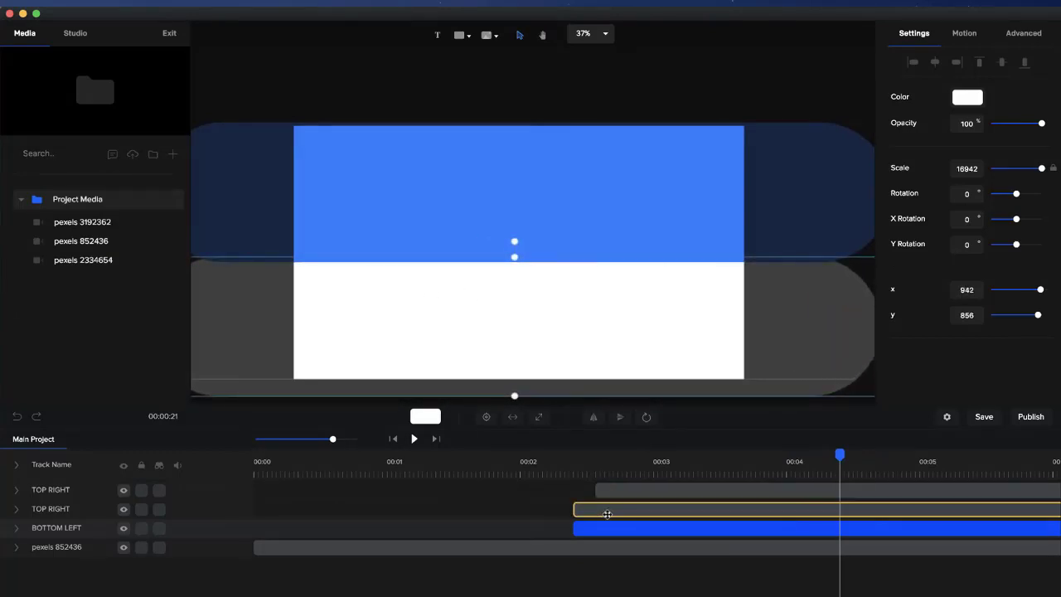
Apply a shortened Slide Right entrance to the BOTTOM LEFT clip and open its animation settings
{"action": "left_click", "coordinate": [16, 534]}
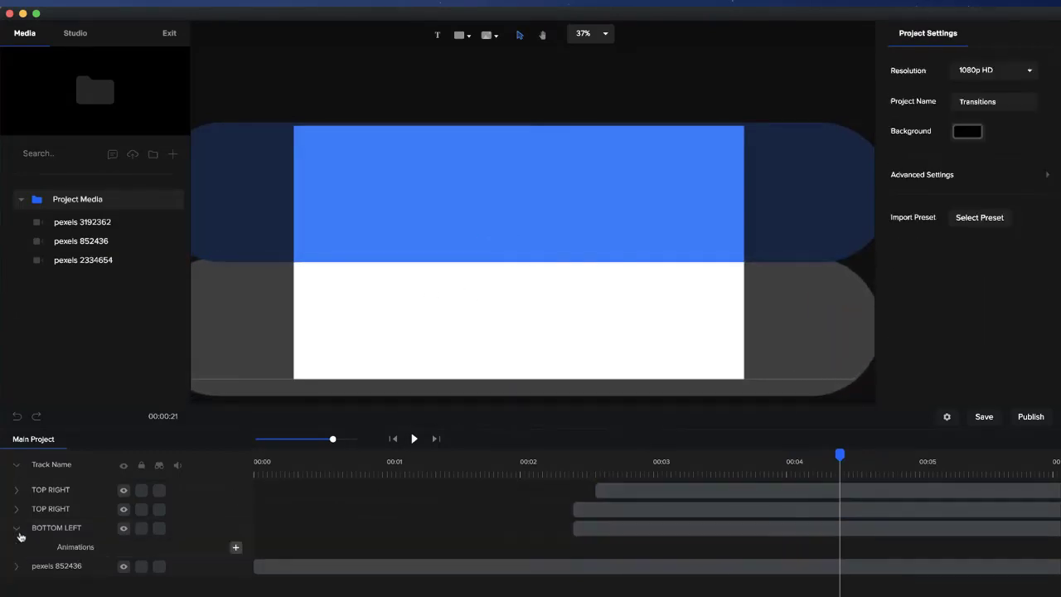
{"action": "left_click", "coordinate": [661, 529]}
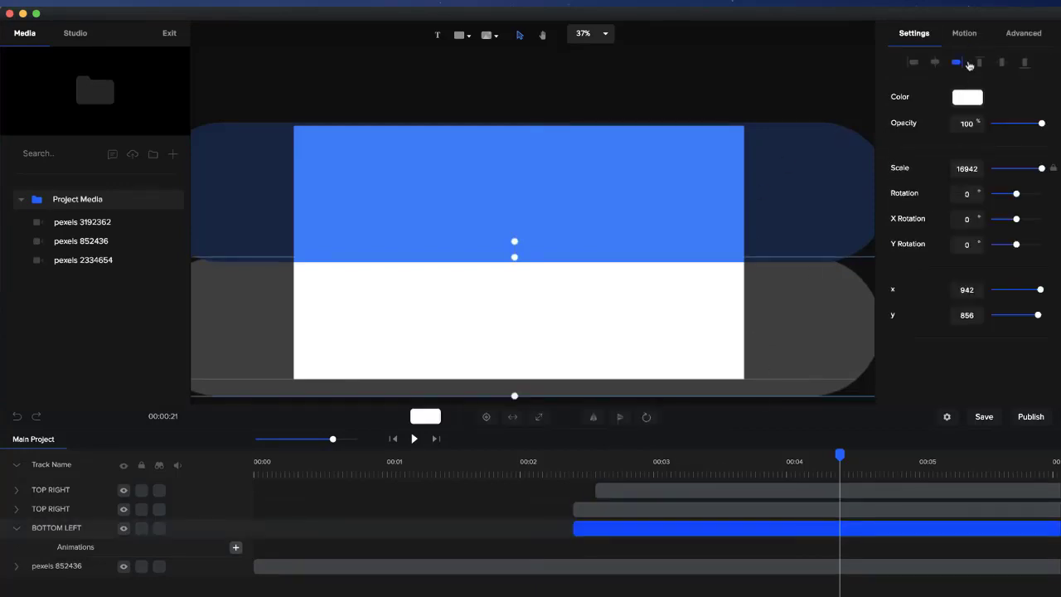
{"action": "left_click", "coordinate": [974, 38]}
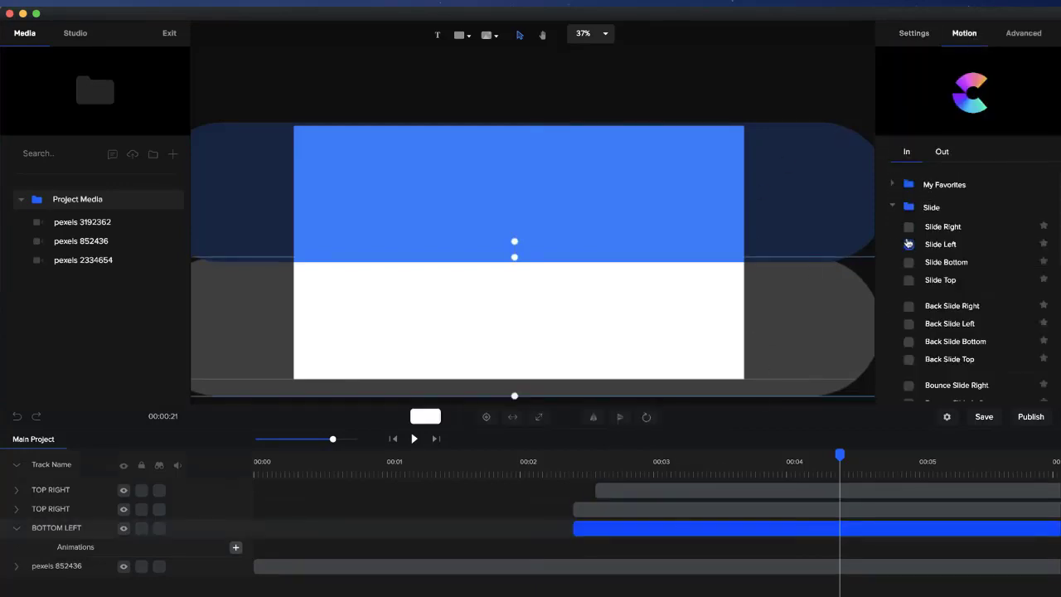
{"action": "left_click", "coordinate": [908, 227]}
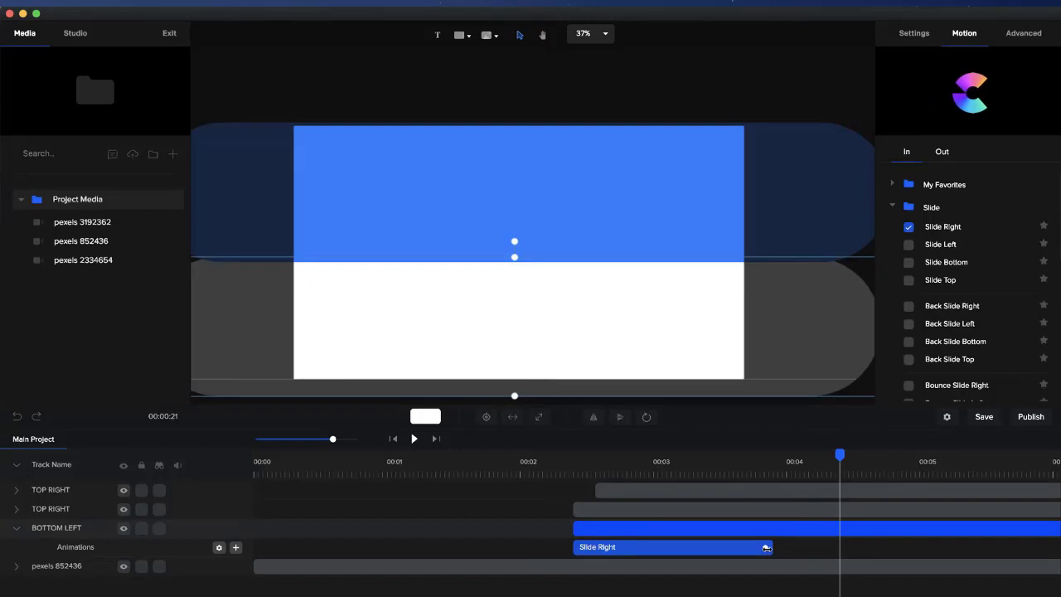
{"action": "left_click_drag", "start_coordinate": [768, 554], "coordinate": [687, 553]}
{"action": "left_click", "coordinate": [574, 464]}
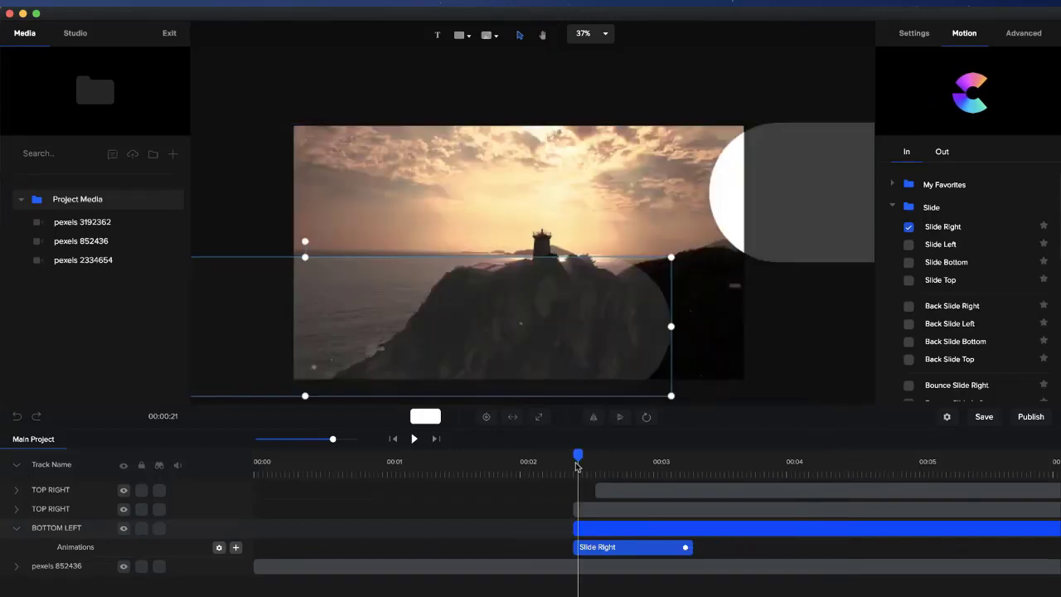
{"action": "left_click", "coordinate": [218, 547]}
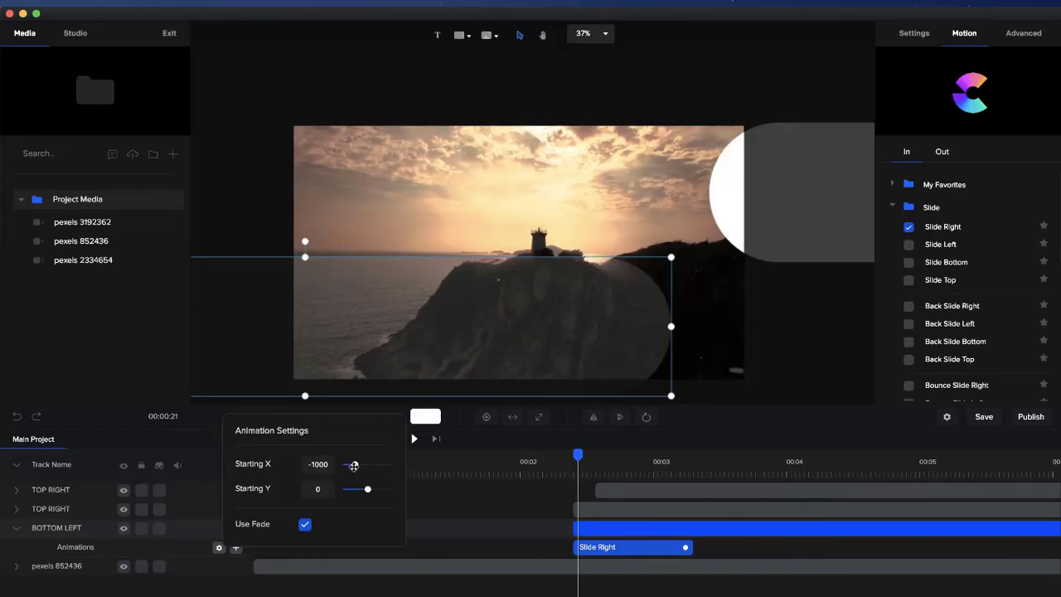
Set the Slide Right Starting X to -2800, turn off Use Fade, and close the settings
{"action": "left_click_drag", "start_coordinate": [353, 466], "coordinate": [306, 468]}
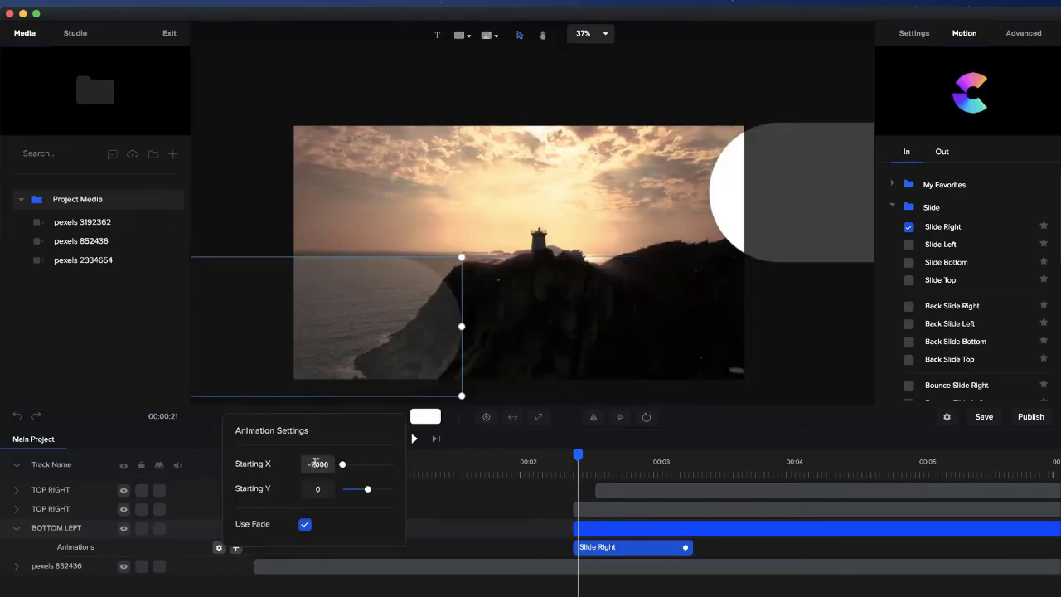
{"action": "scroll", "coordinate": [318, 465], "scroll_direction": "down", "scroll_amount": 8}
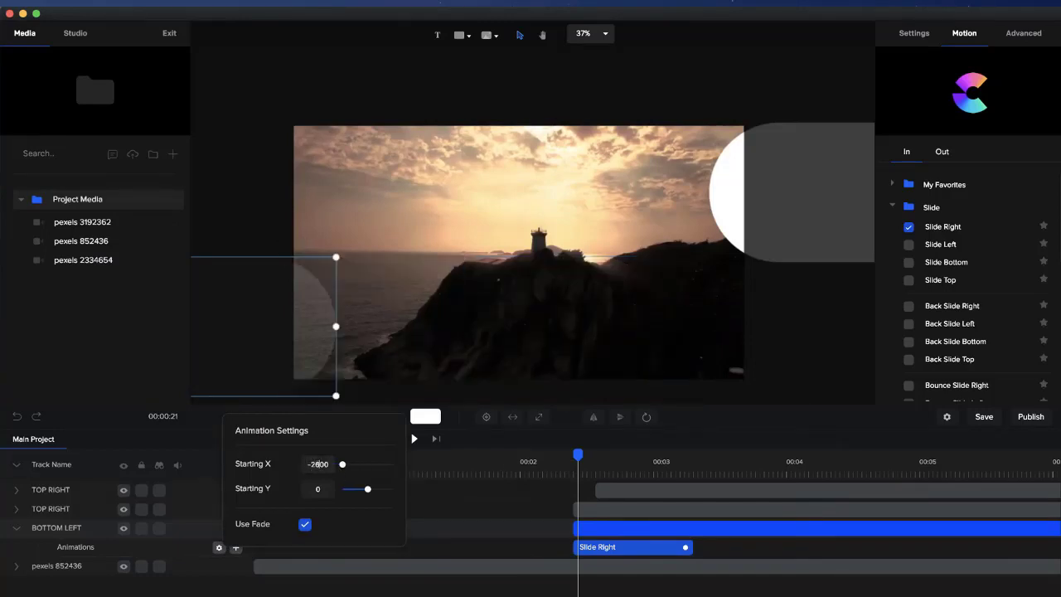
{"action": "scroll", "coordinate": [317, 464], "scroll_direction": "up", "scroll_amount": 1}
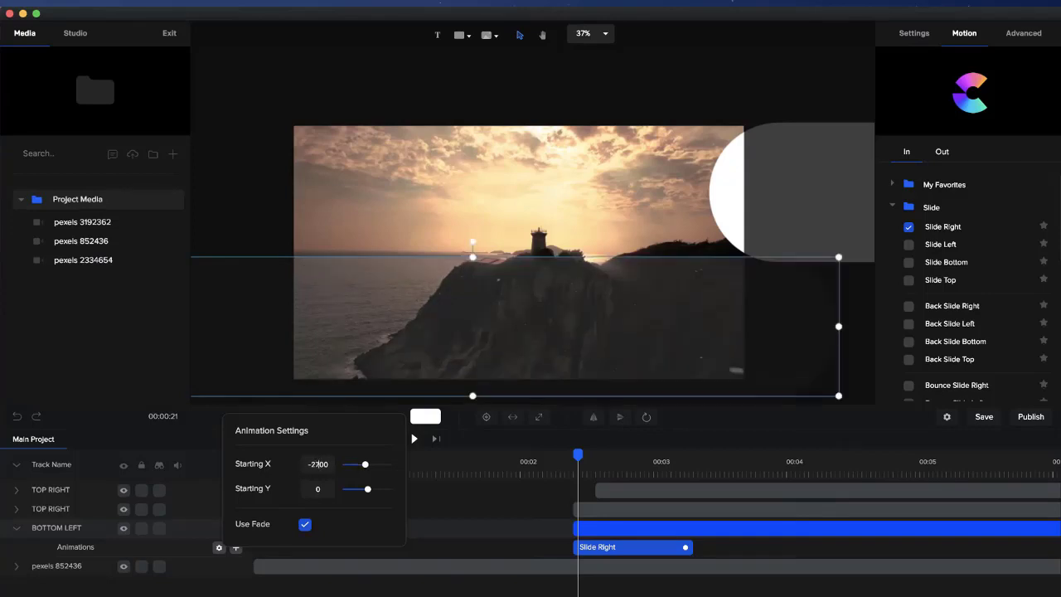
{"action": "scroll", "coordinate": [318, 464], "scroll_direction": "down", "scroll_amount": 1}
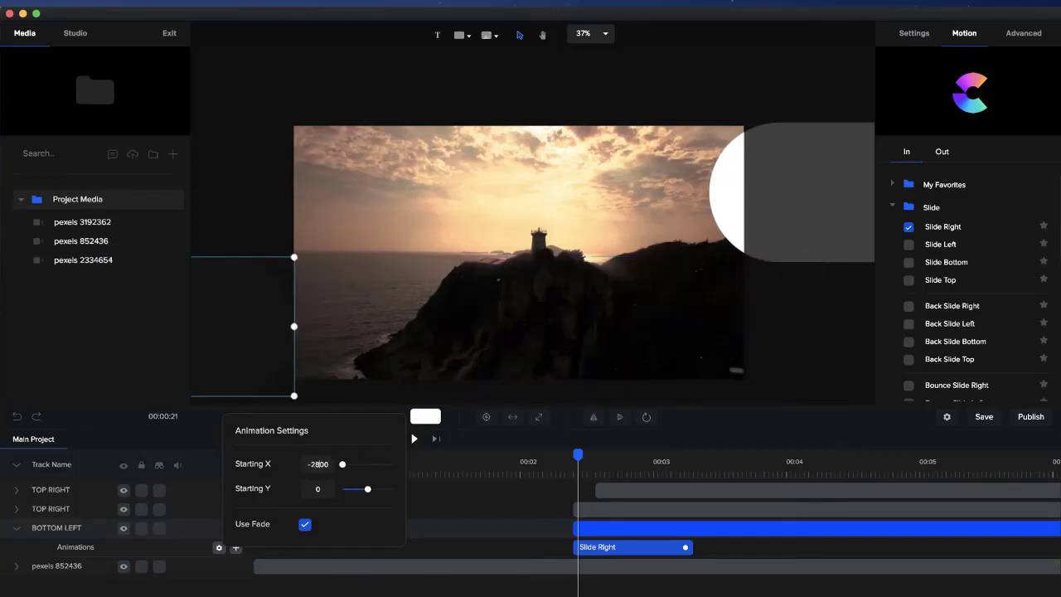
{"action": "left_click", "coordinate": [307, 524]}
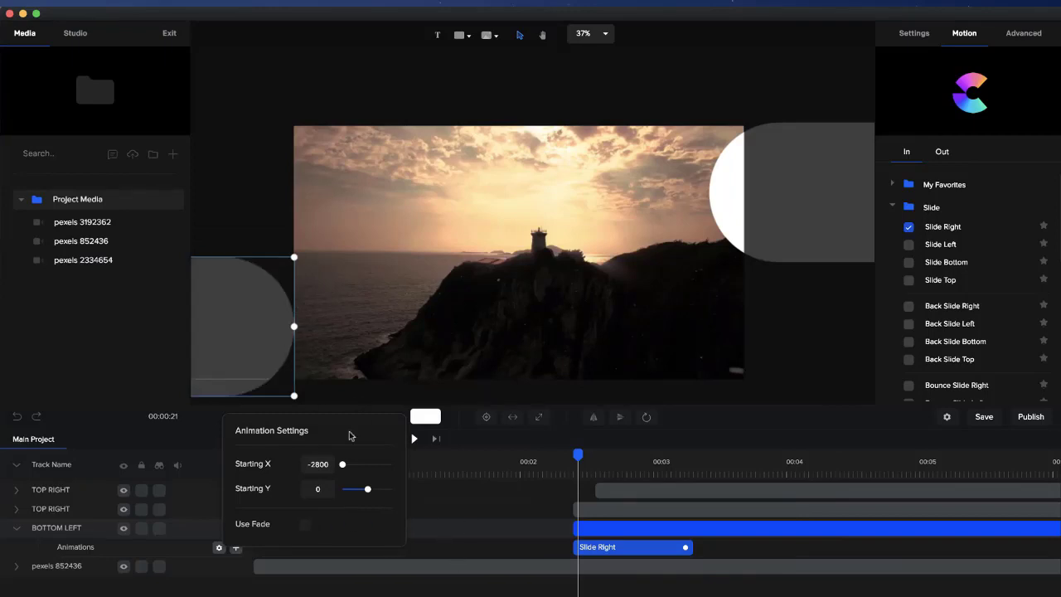
{"action": "left_click", "coordinate": [676, 462]}
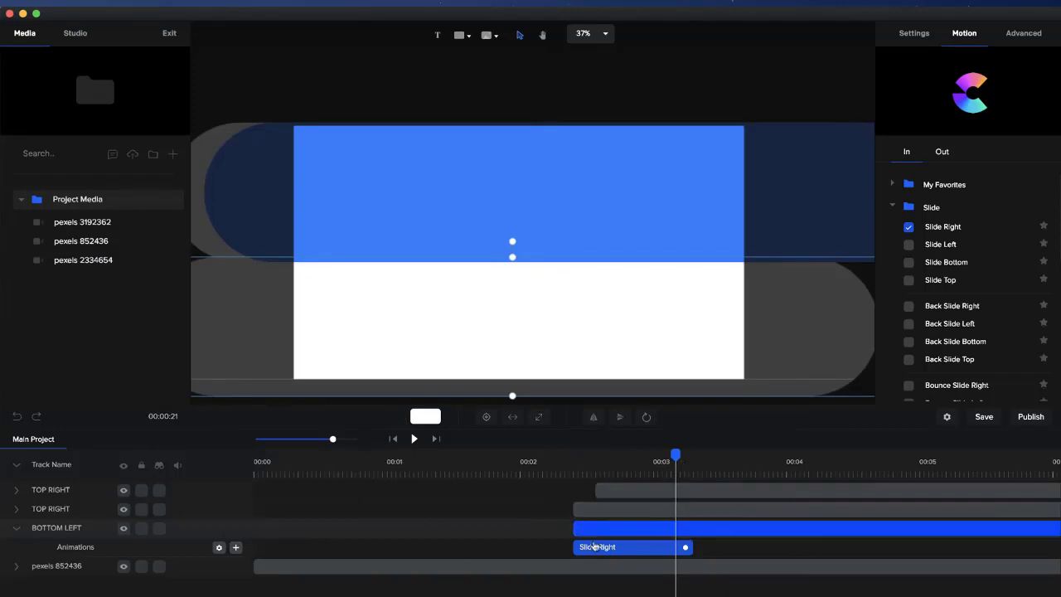
Duplicate the BOTTOM LEFT pill with its slide animation and delay the upper copy to start near 00:02.6
{"action": "left_click", "coordinate": [631, 527]}
{"action": "key", "text": "super+d"}
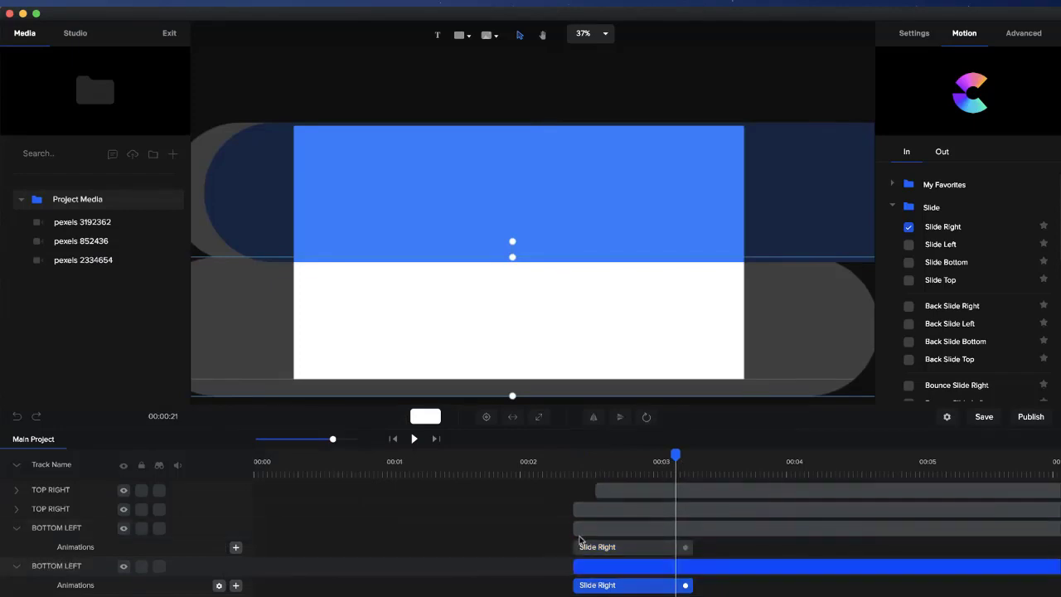
{"action": "left_click_drag", "start_coordinate": [578, 528], "coordinate": [596, 528]}
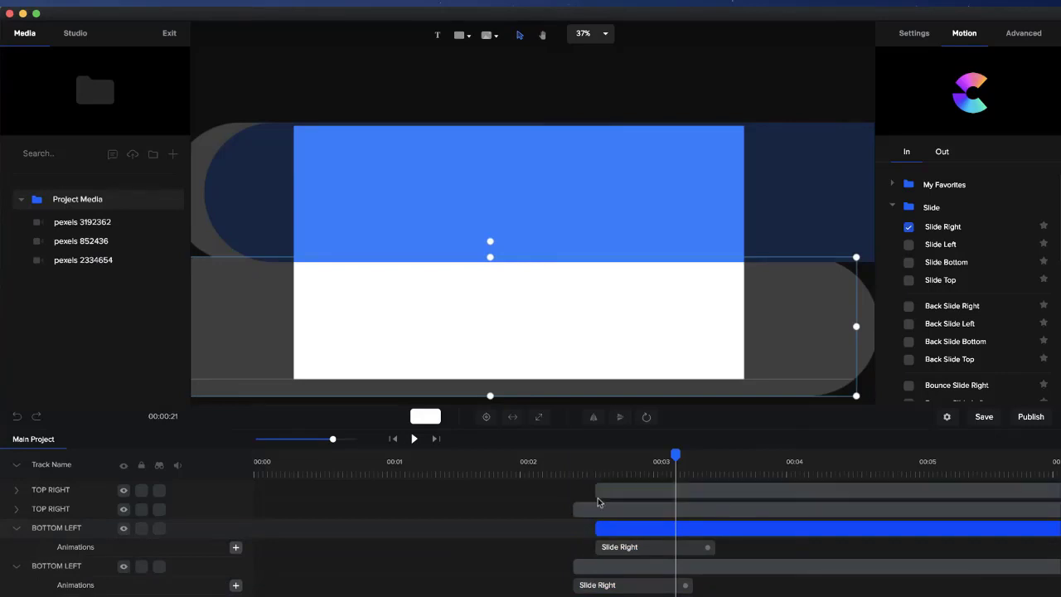
{"action": "left_click", "coordinate": [601, 489]}
Recolour the delayed bottom pill copy blue #267CFF by sampling the top shape with the eyedropper
{"action": "left_click", "coordinate": [439, 417]}
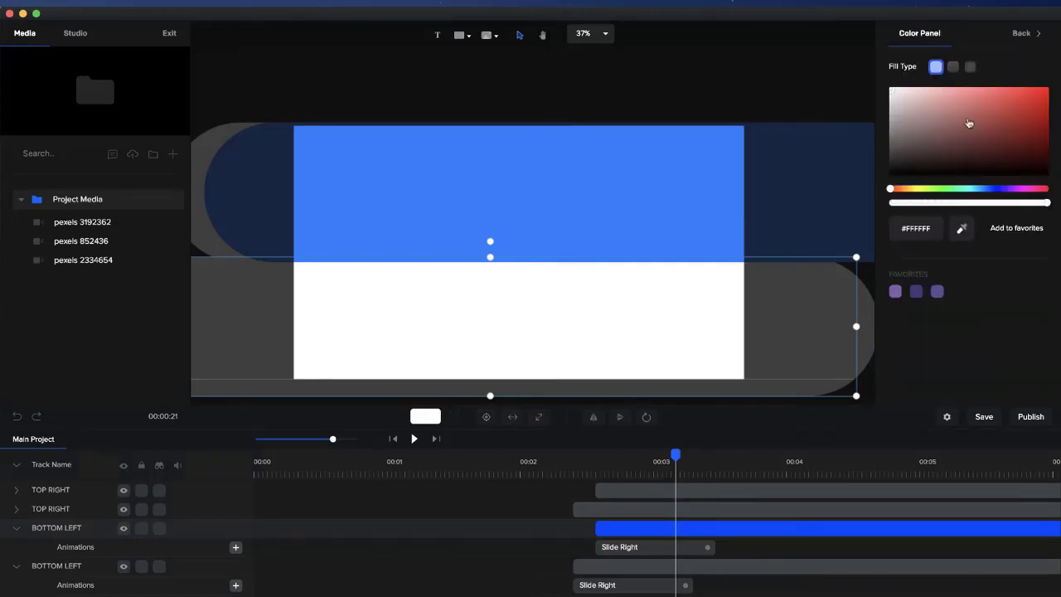
{"action": "left_click", "coordinate": [963, 233]}
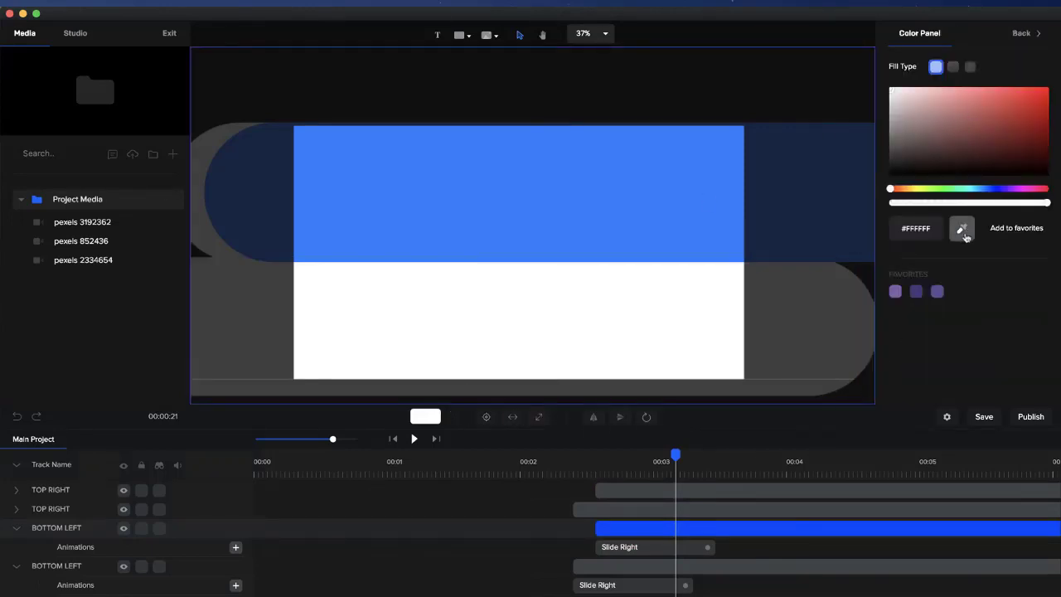
{"action": "left_click", "coordinate": [615, 201]}
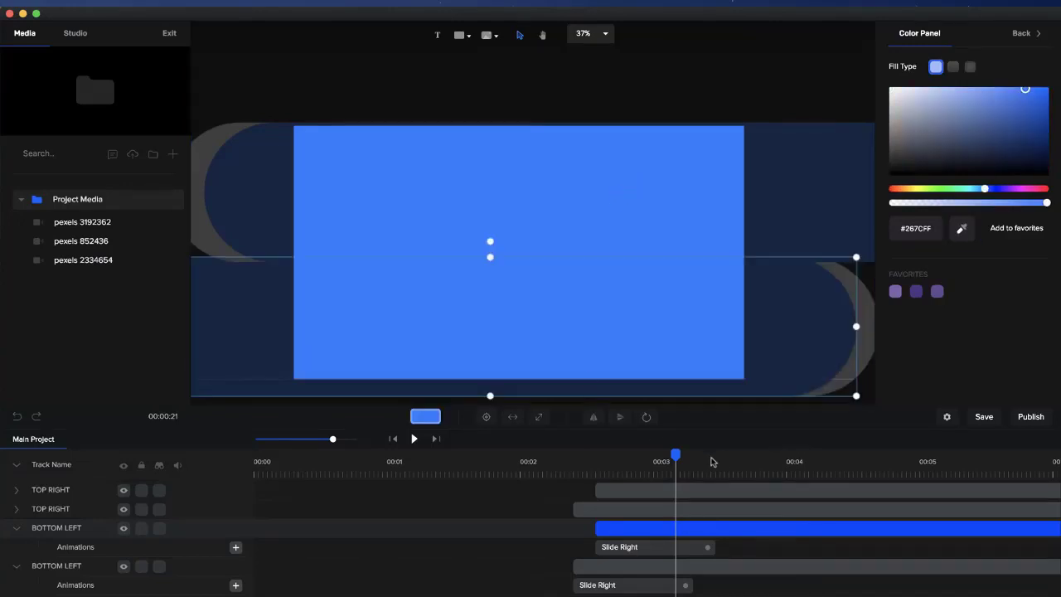
{"action": "left_click_drag", "start_coordinate": [635, 460], "coordinate": [569, 469]}
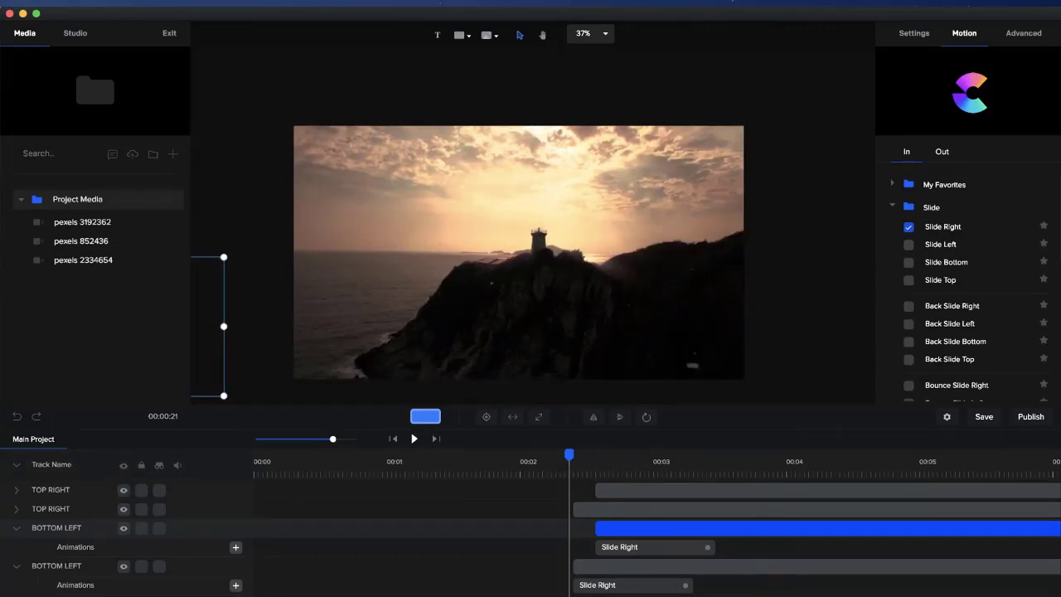
{"action": "left_click", "coordinate": [396, 439]}
{"action": "left_click", "coordinate": [415, 438]}
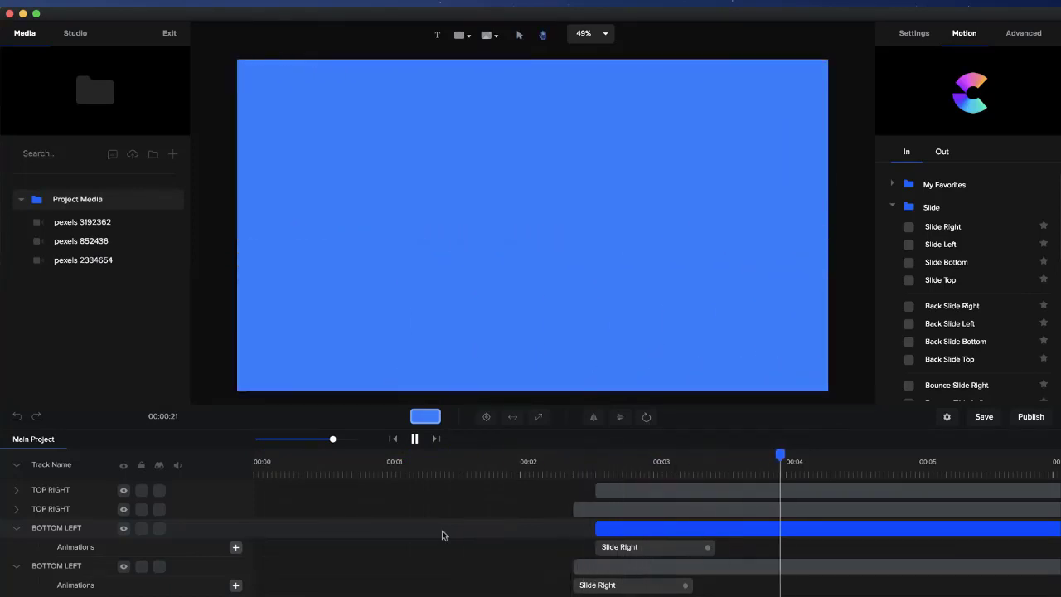
{"action": "left_click", "coordinate": [442, 530]}
{"action": "left_click", "coordinate": [570, 461]}
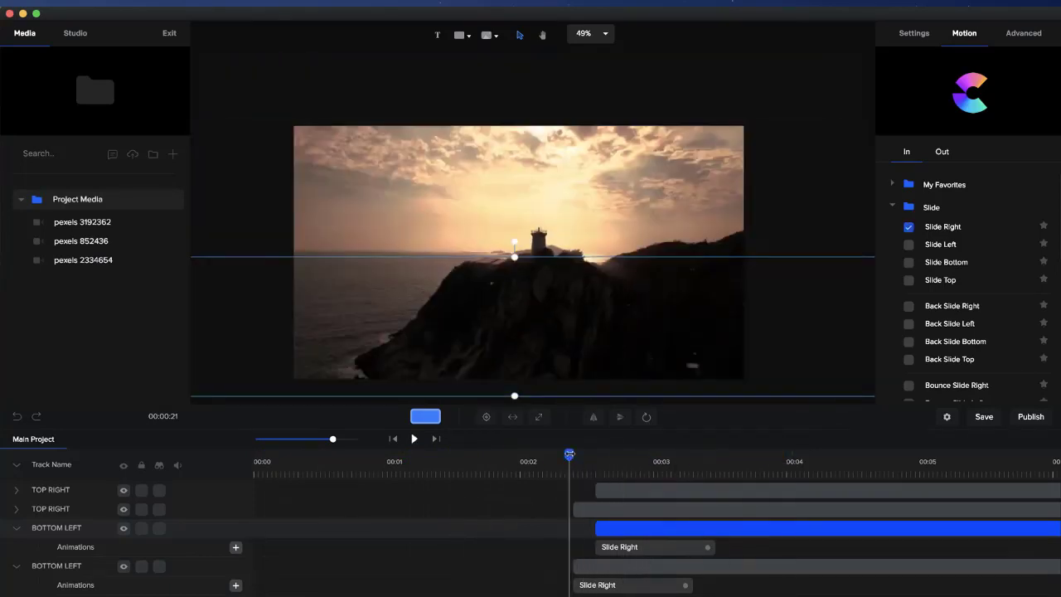
{"action": "left_click_drag", "start_coordinate": [570, 454], "coordinate": [631, 455]}
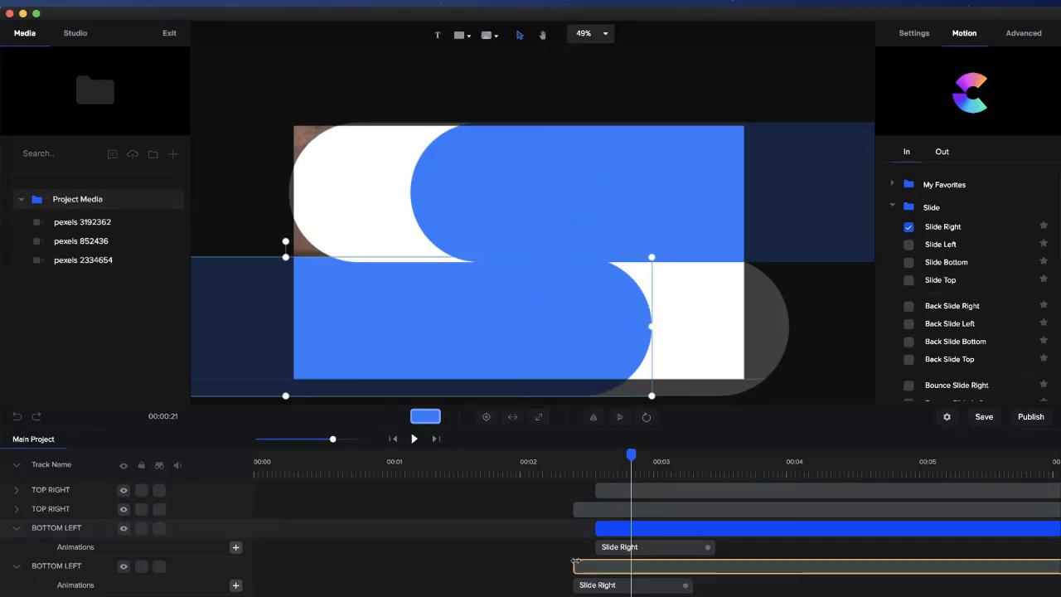
{"action": "left_click", "coordinate": [604, 468]}
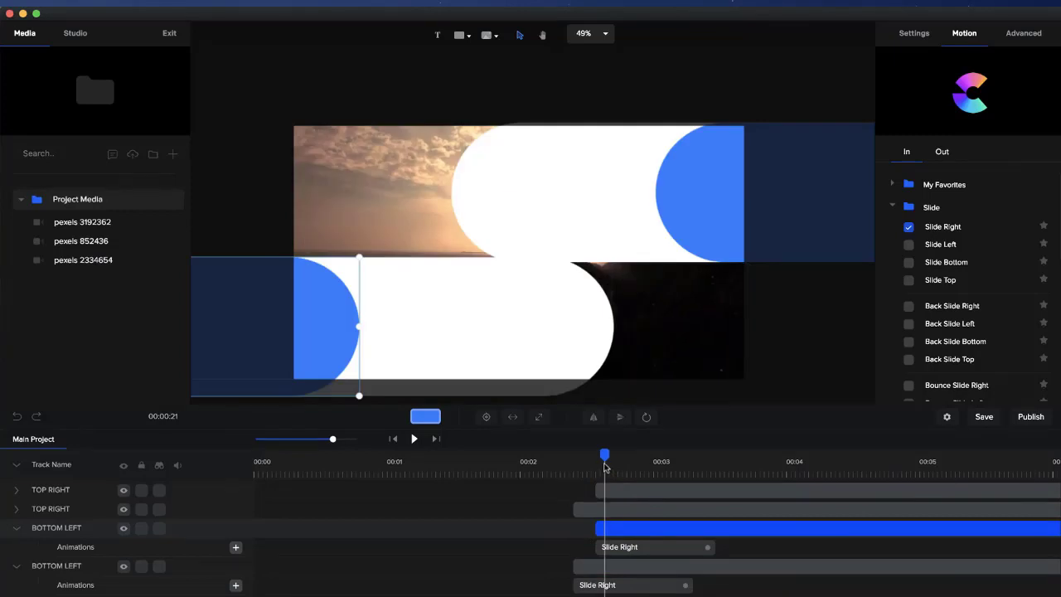
{"action": "left_click_drag", "start_coordinate": [604, 454], "coordinate": [716, 452]}
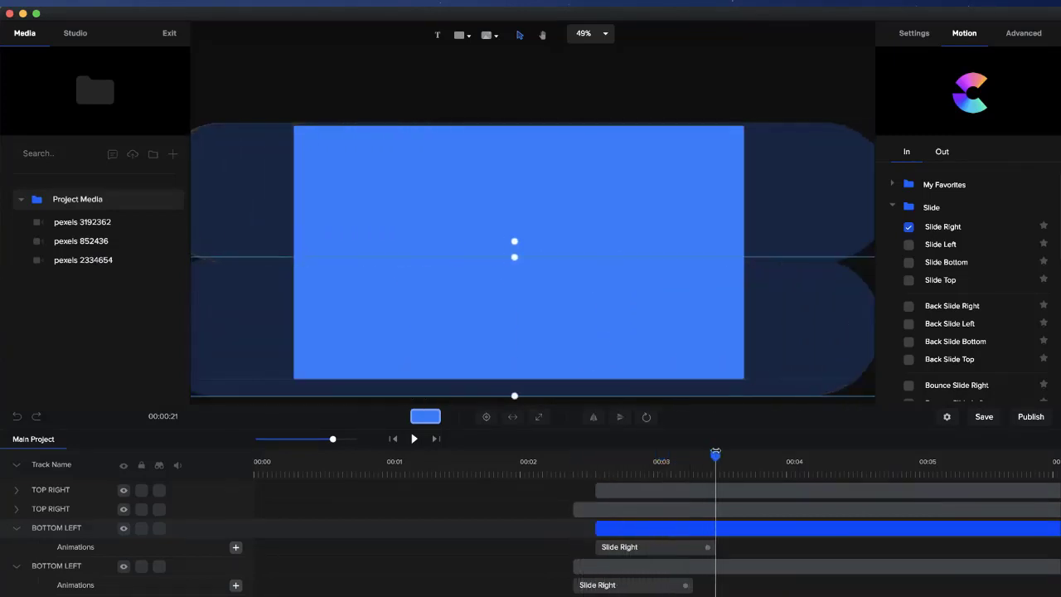